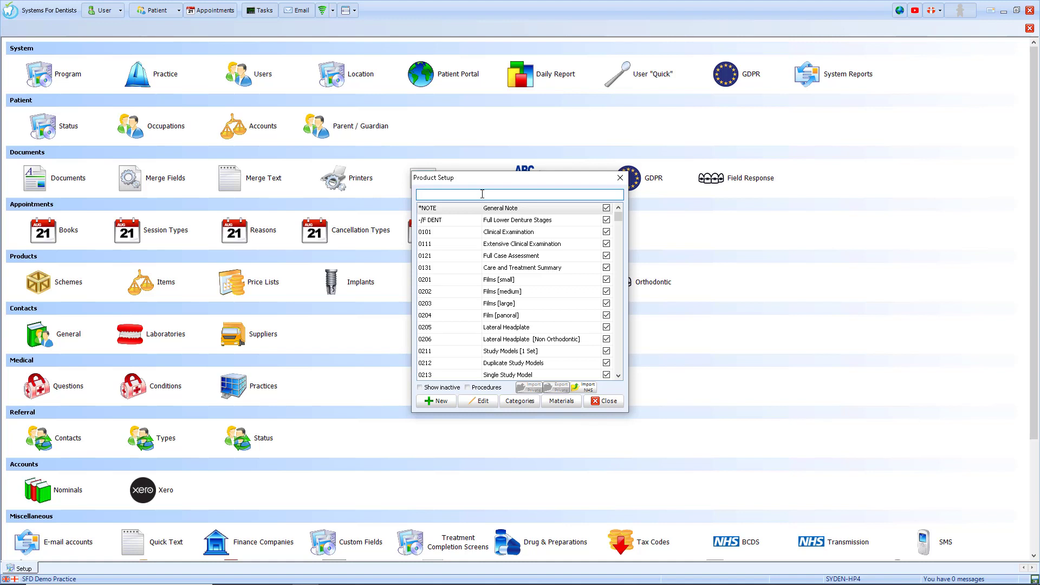
- Search the product list for gold and open the properties of item 1721, Bonded Crown
text(gold)
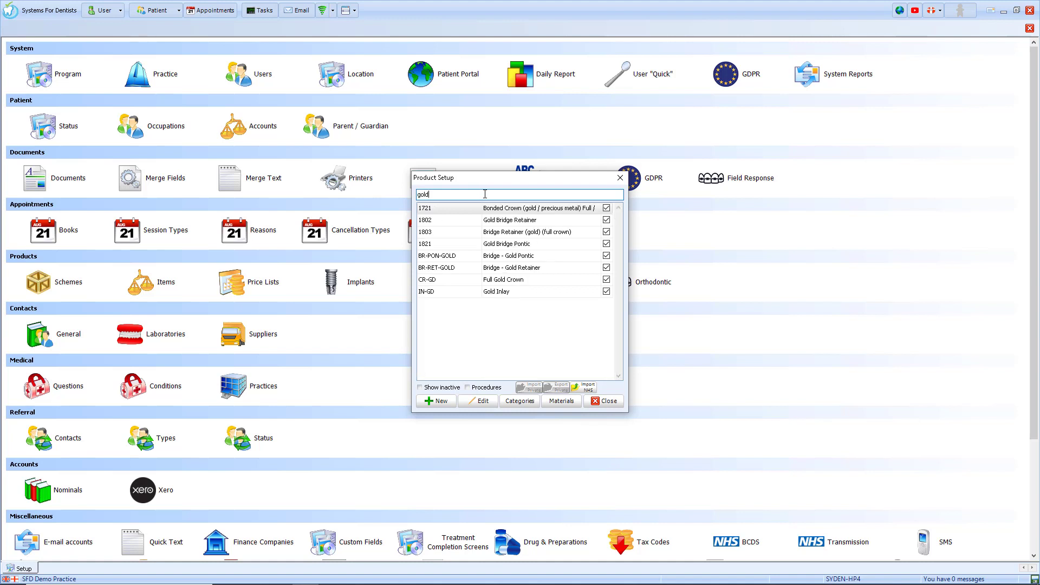
click(540, 209)
double_click(540, 210)
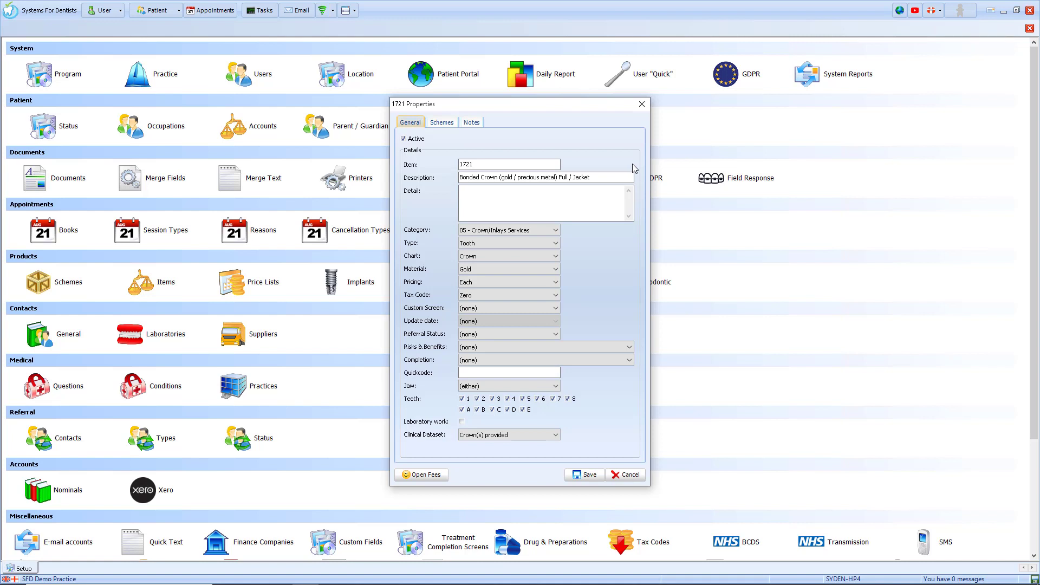
- Review the item's NHS scheme settings and its notes, then close the properties without saving
click(453, 127)
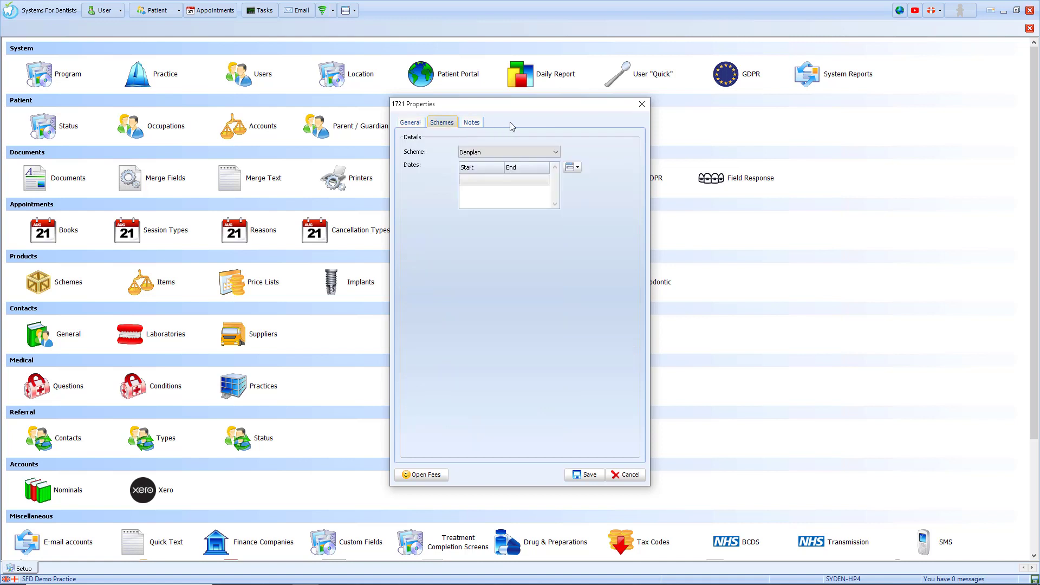
click(554, 152)
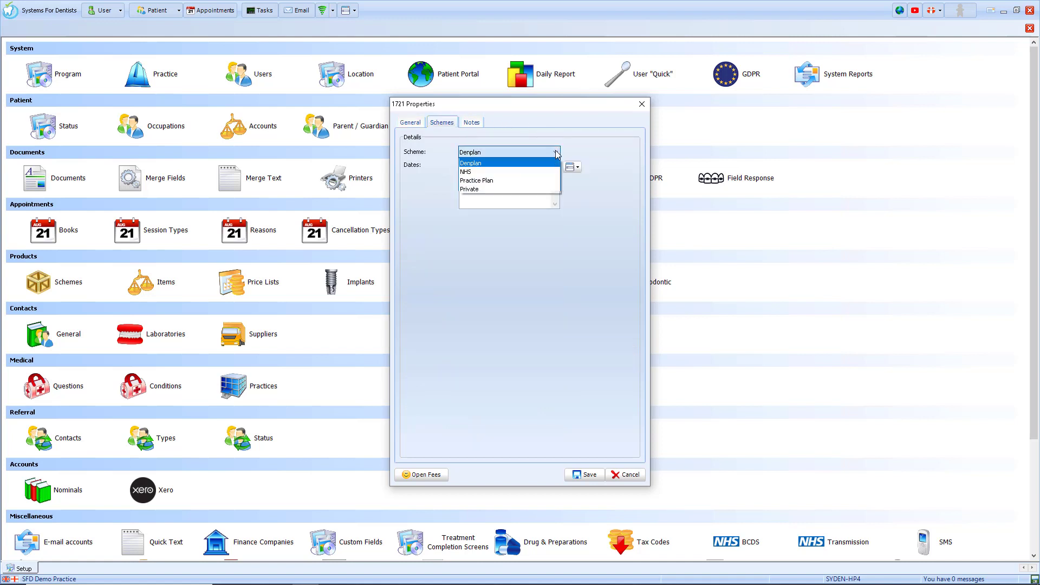
click(504, 171)
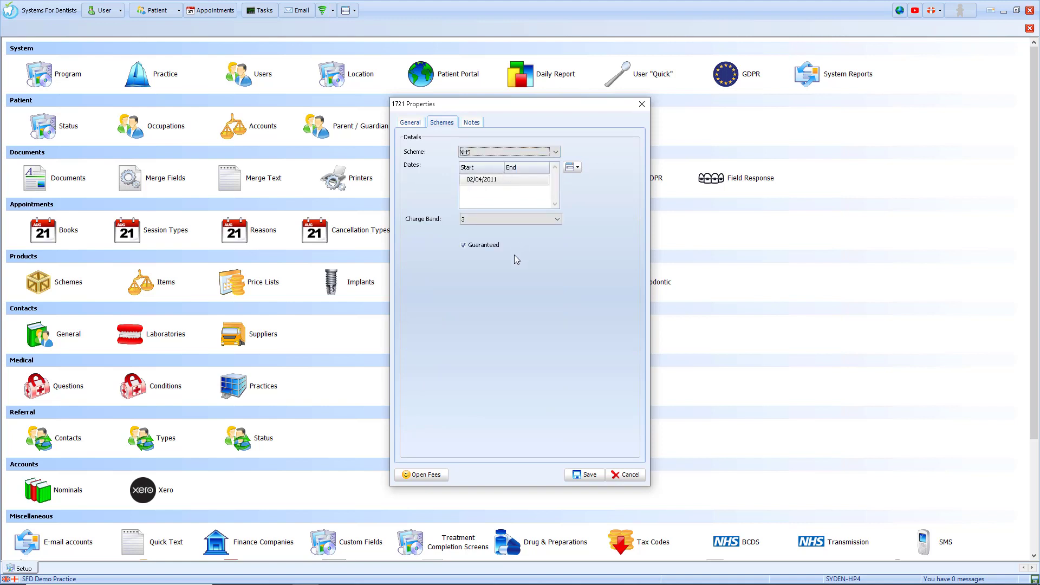
click(473, 123)
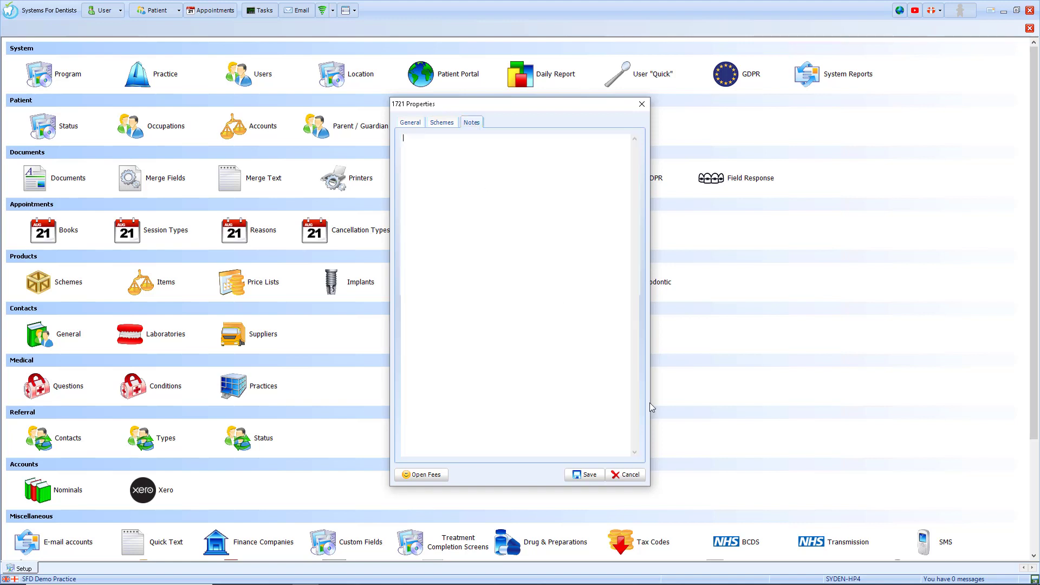
click(633, 474)
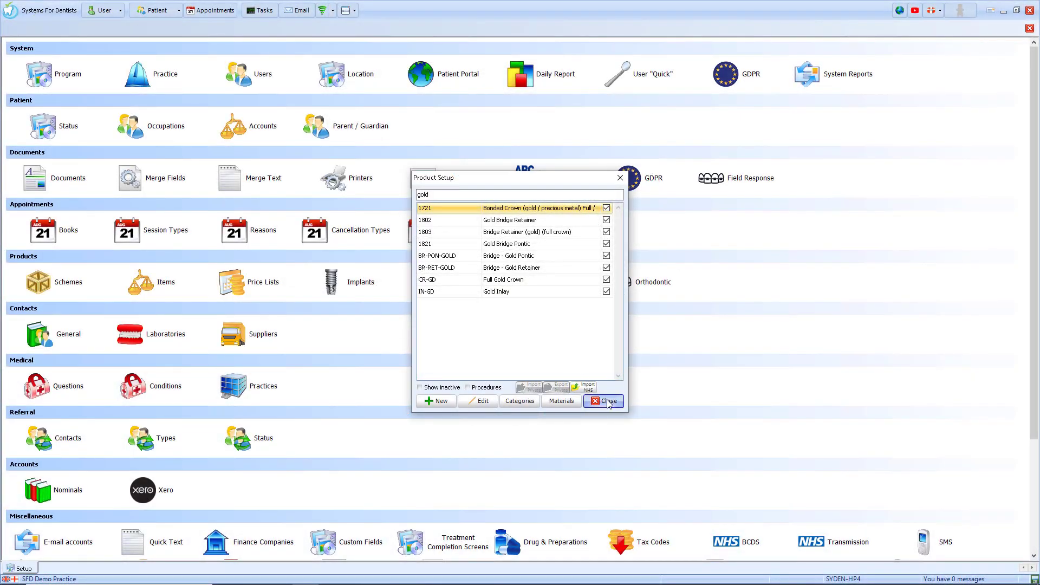
- Start a new product material named Zirconia and enable it for the Crown and 3/4 Crown types
click(561, 402)
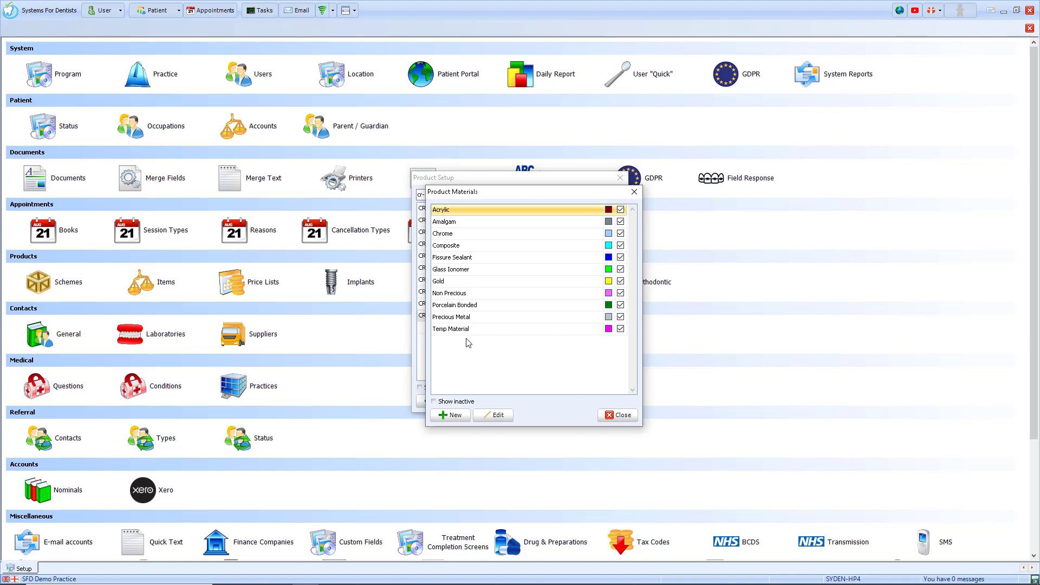
click(444, 416)
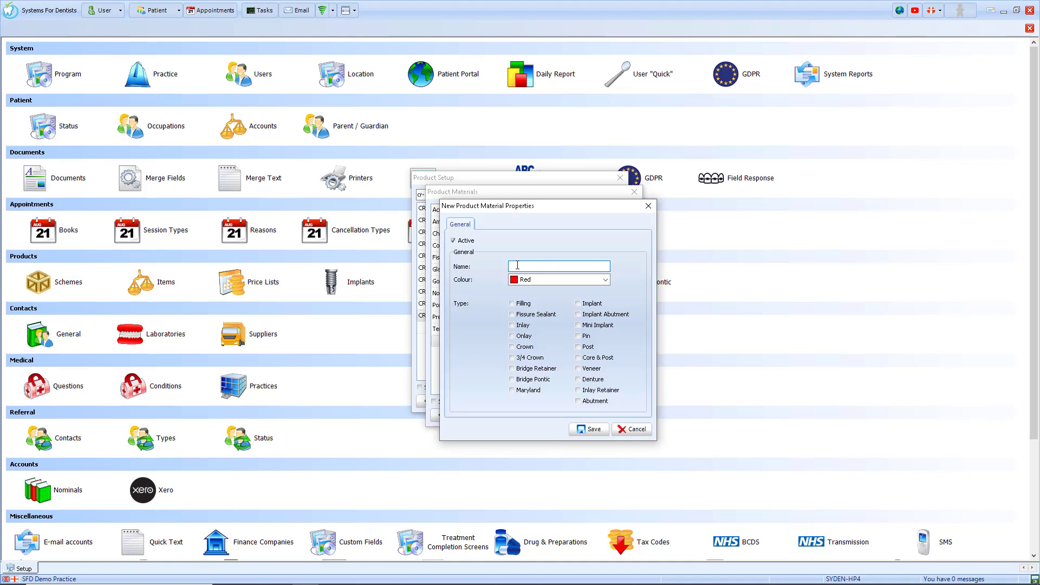
text(Zirconia)
click(512, 347)
click(513, 357)
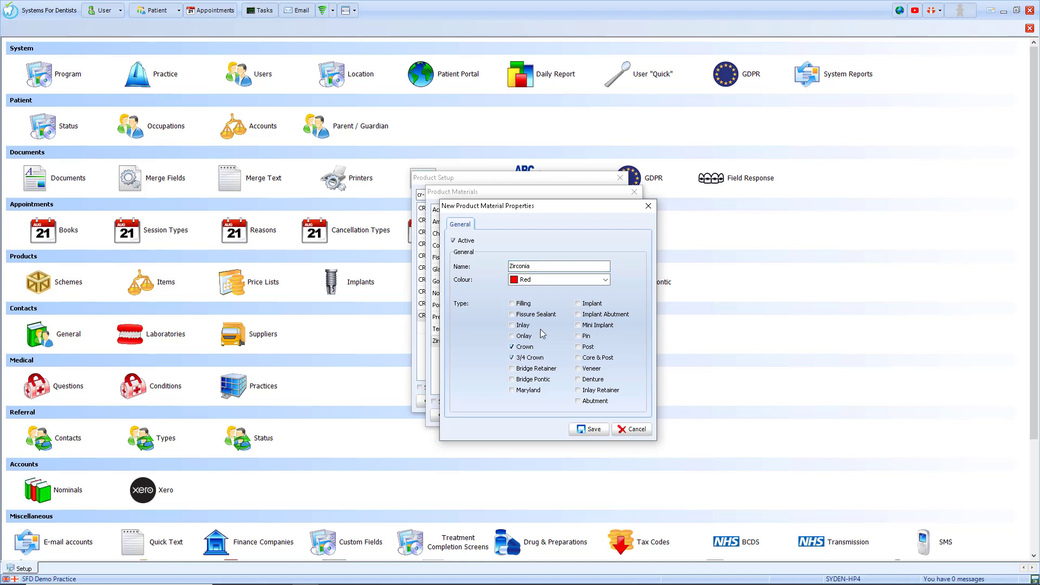
- Give the Zirconia material a custom light red colour, save it and close the materials list
click(605, 280)
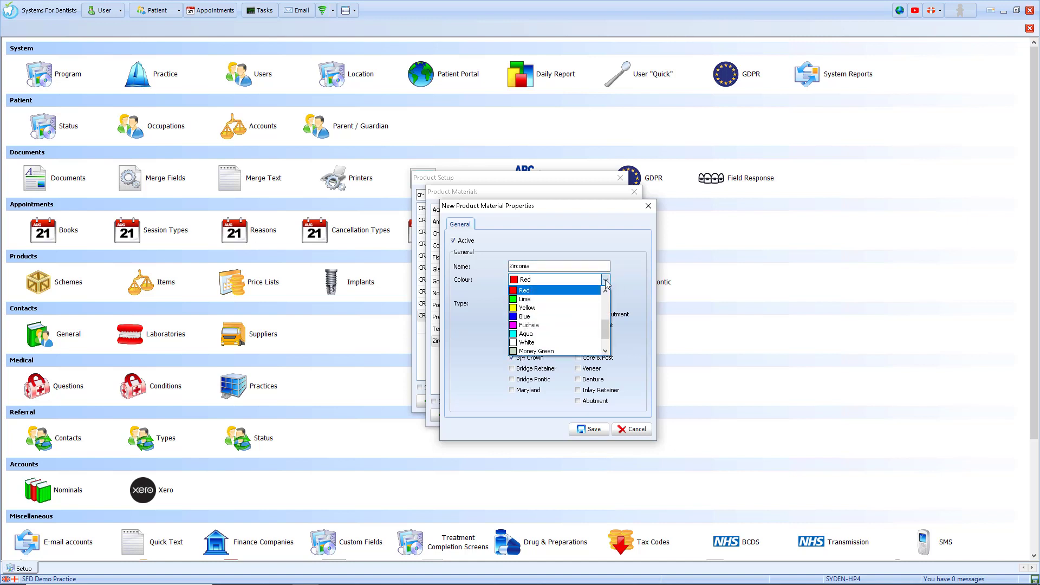
drag(606, 329, 620, 294)
click(564, 291)
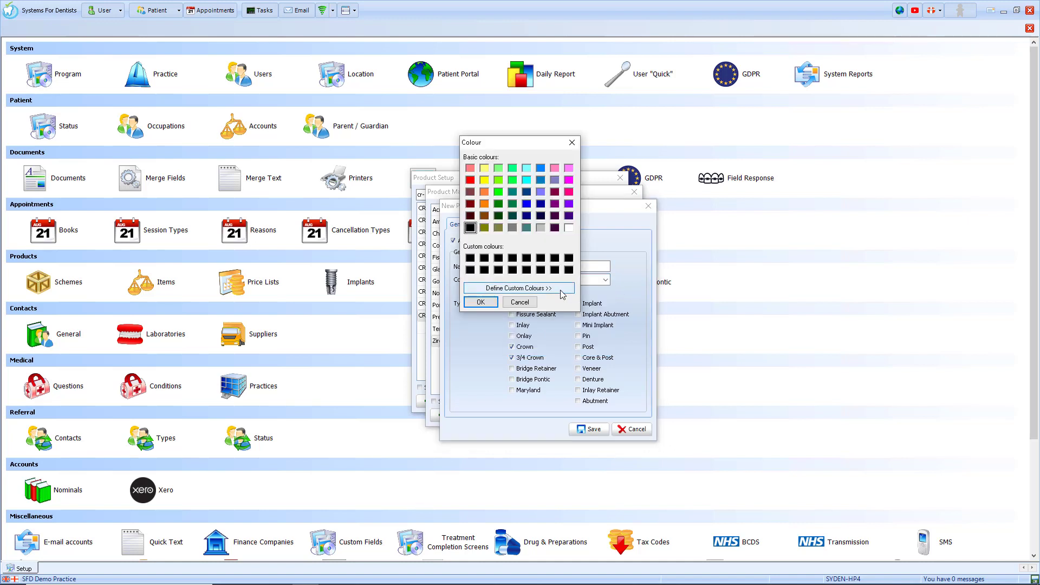
click(470, 168)
click(480, 302)
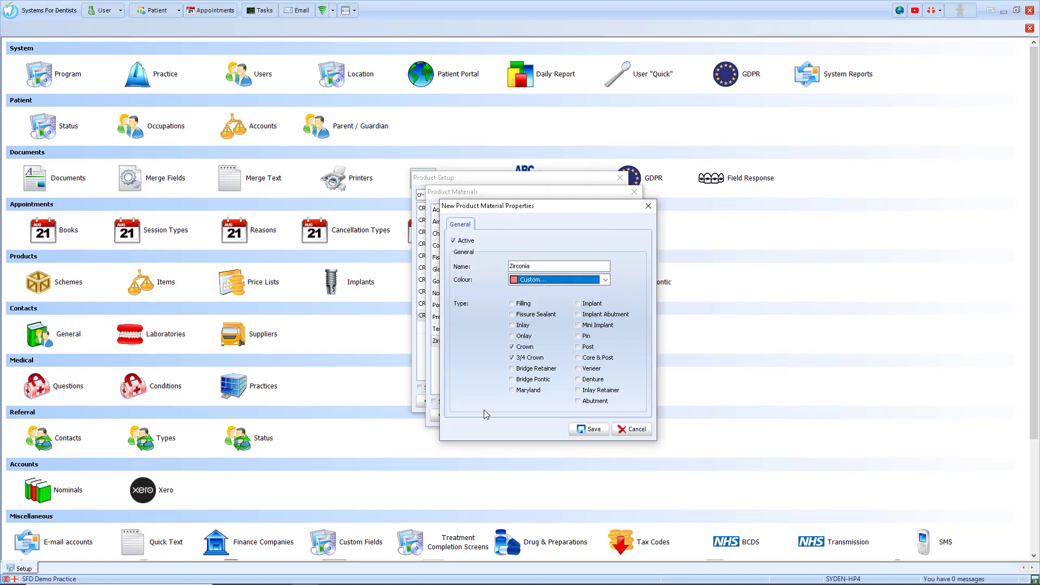
click(593, 429)
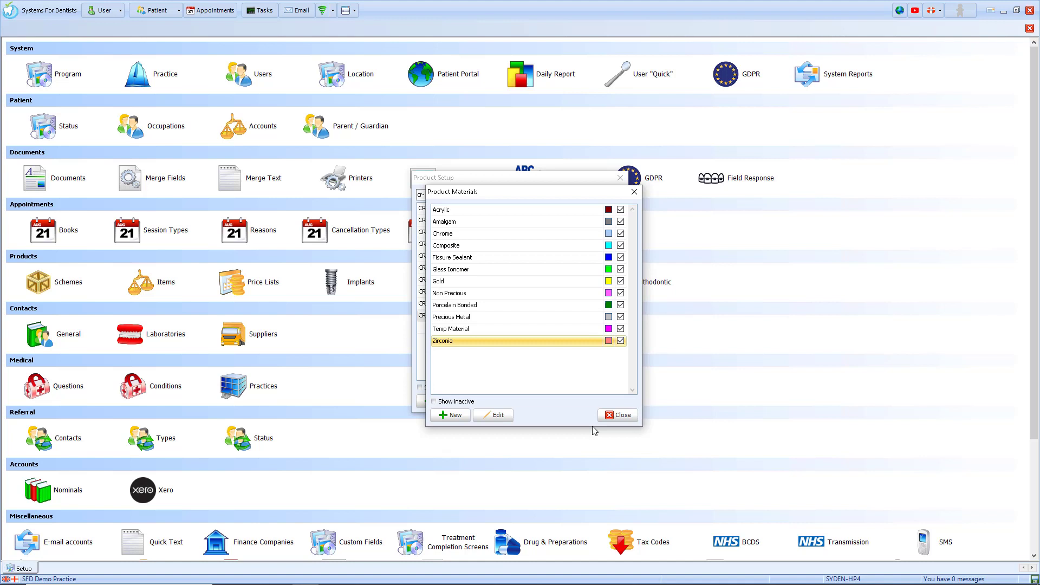
click(628, 415)
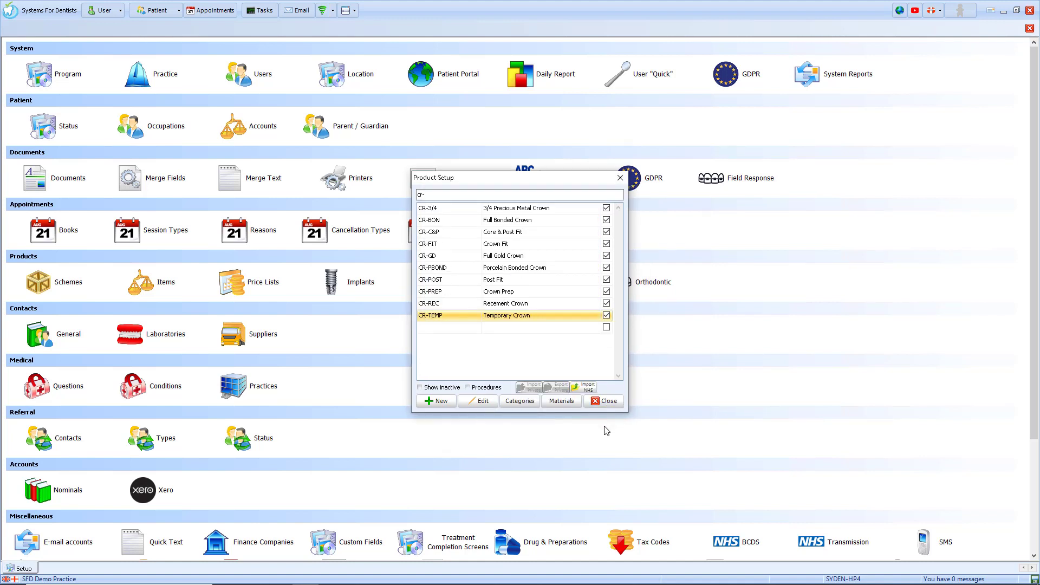
- Check the product categories for 05 - Crown/Inlays Services and close the category list
click(519, 400)
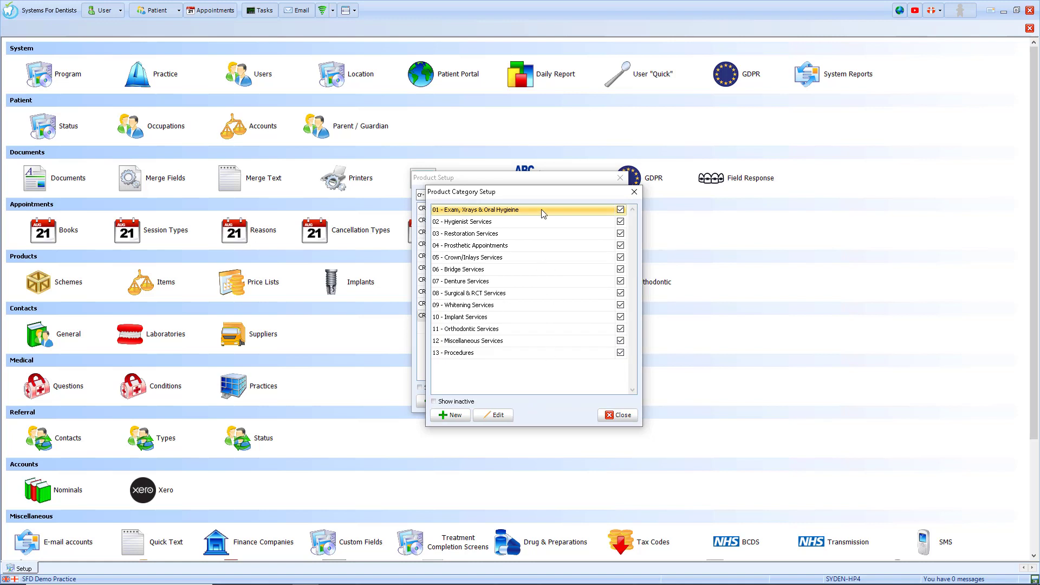
click(484, 259)
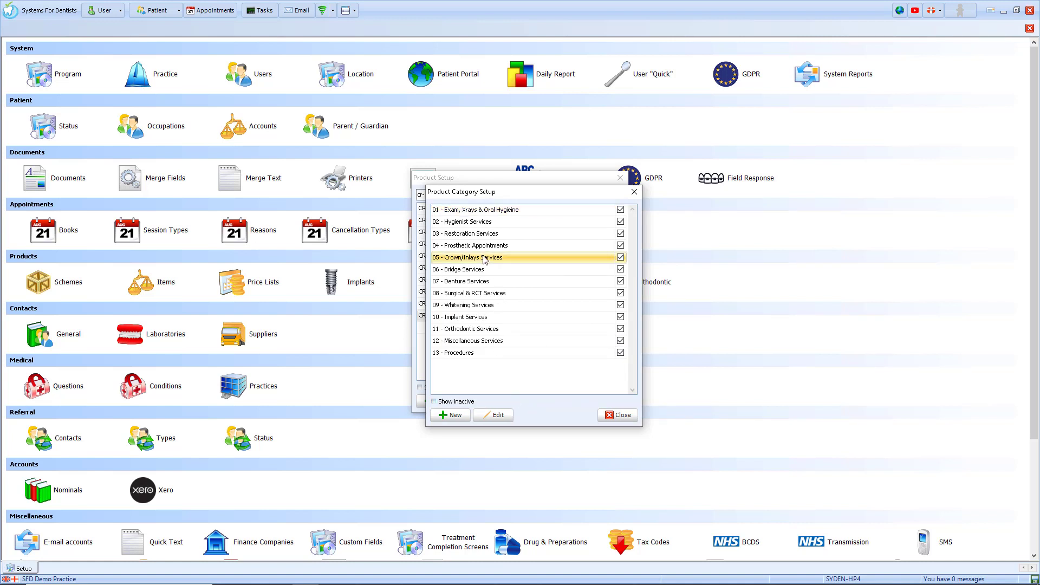
click(629, 416)
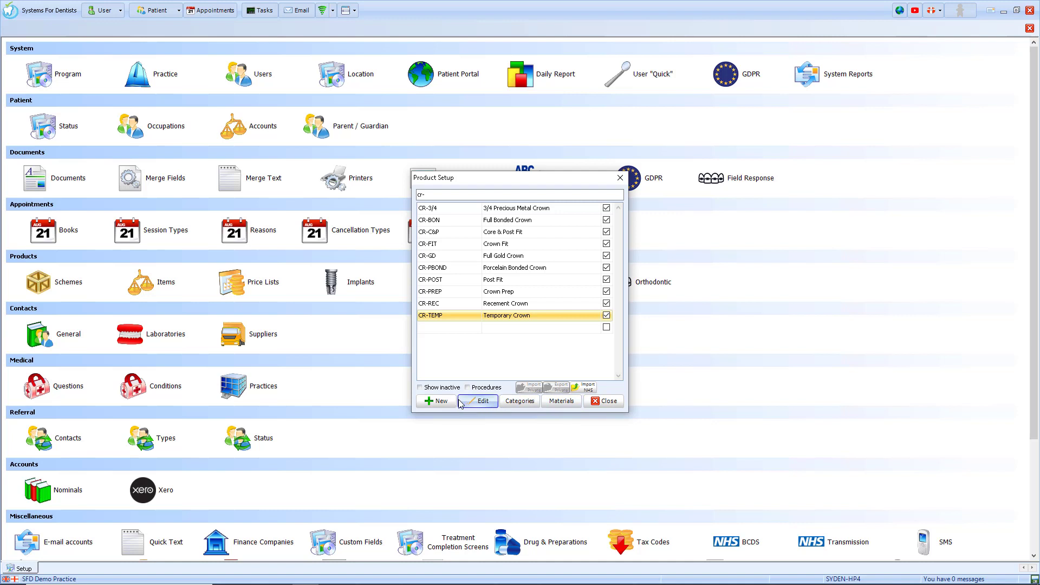
- Start a new product with the item code CR-ZIRCONIA and the description Zirconia Crown
click(439, 401)
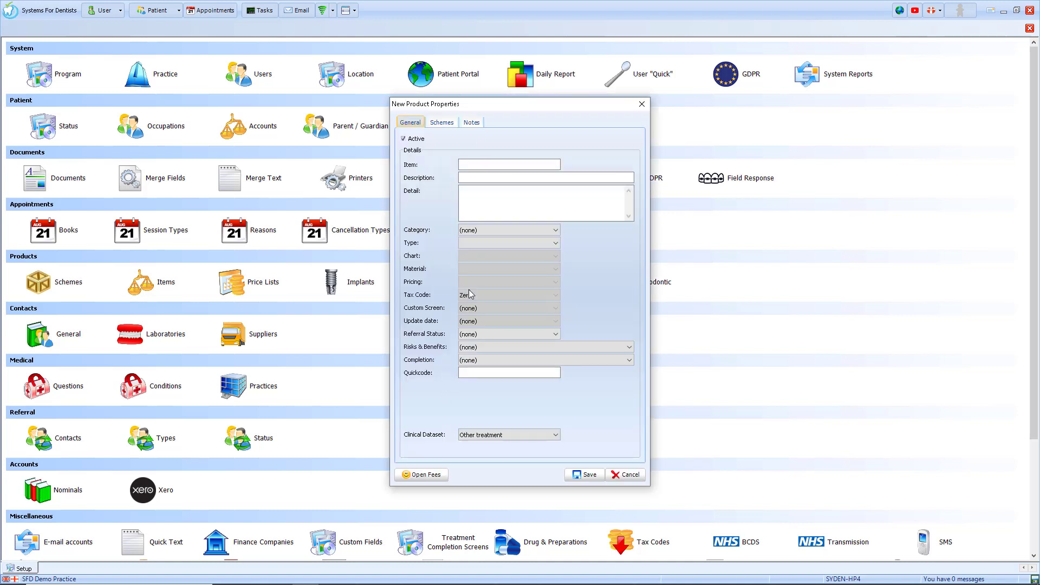
click(474, 166)
text(CR-ZIRCONIA)
key(Tab)
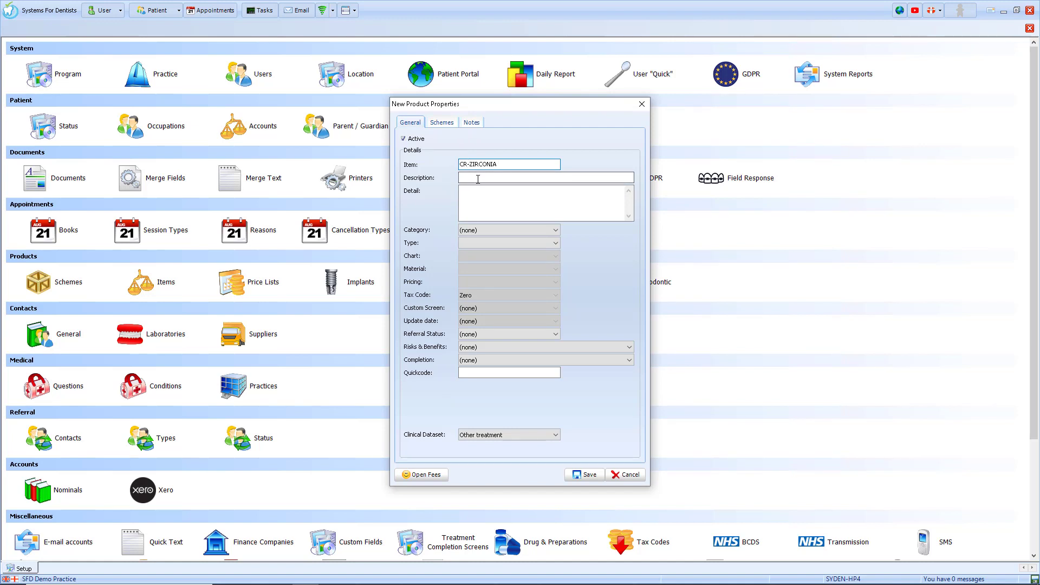
text(Zirconia Crown)
- Set the new product's category to 05 - Crown/Inlays Services and its type to Tooth
click(550, 232)
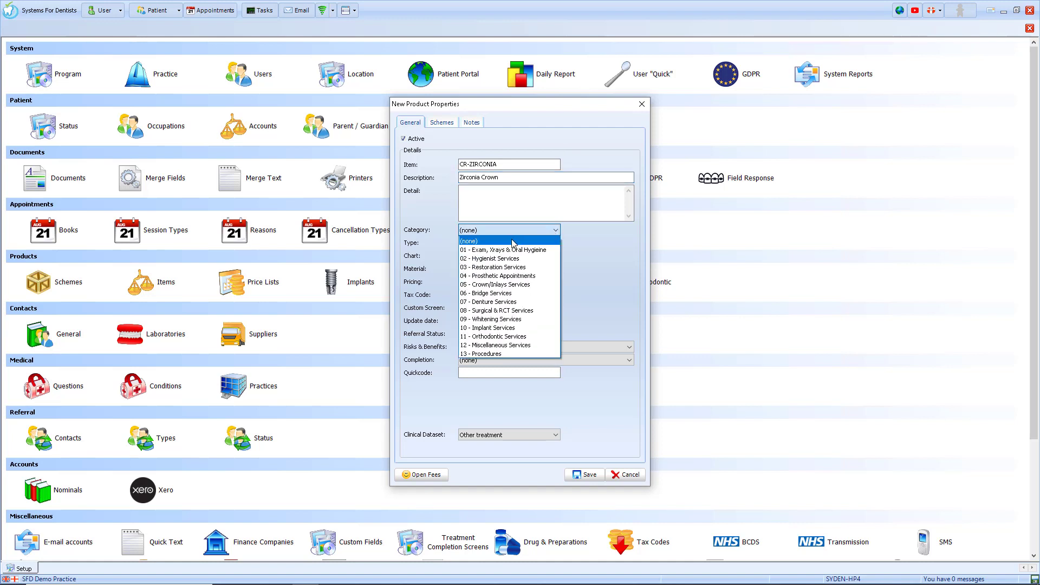
click(509, 284)
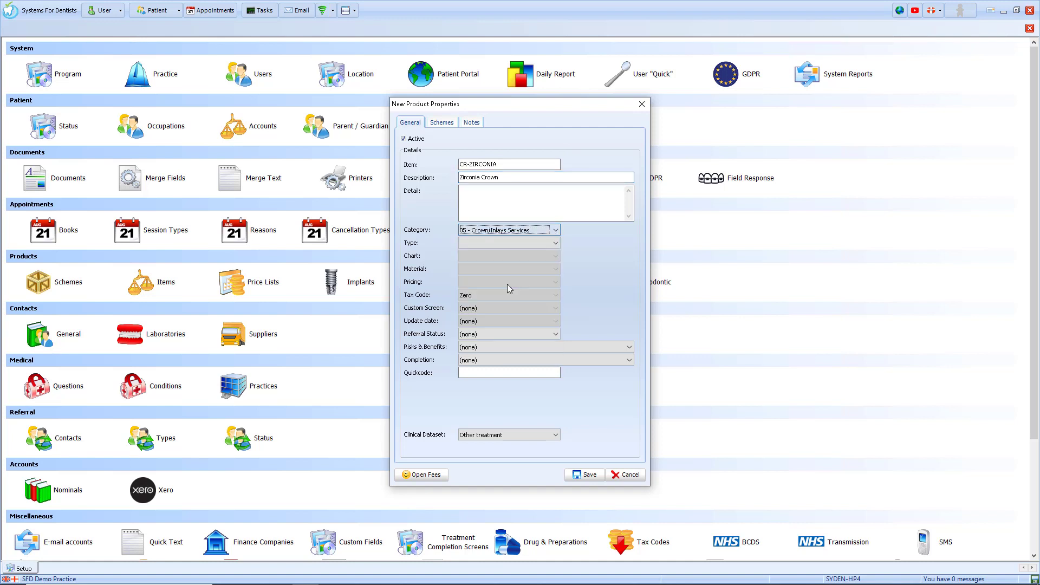
click(556, 243)
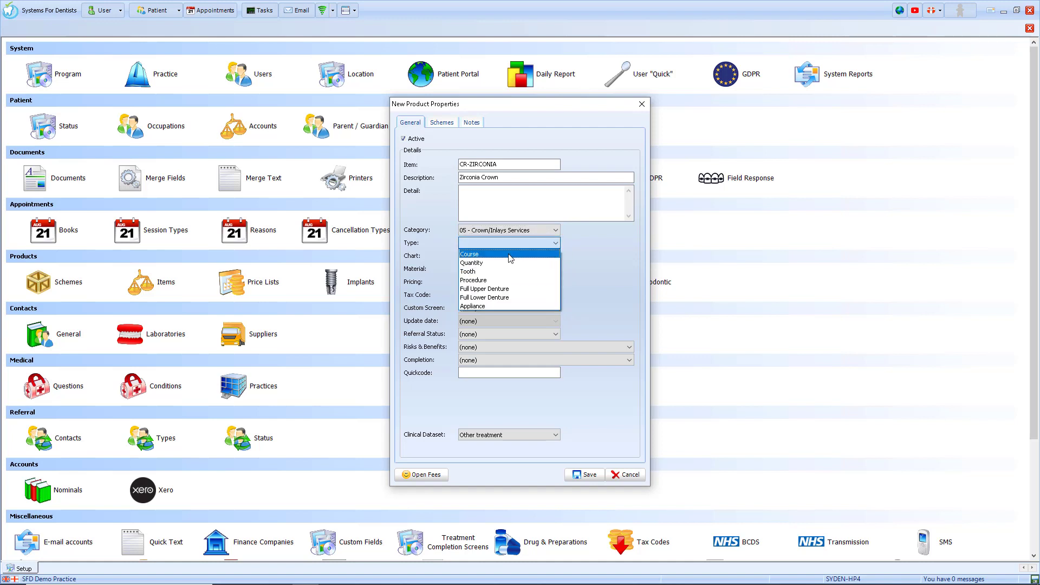
click(503, 271)
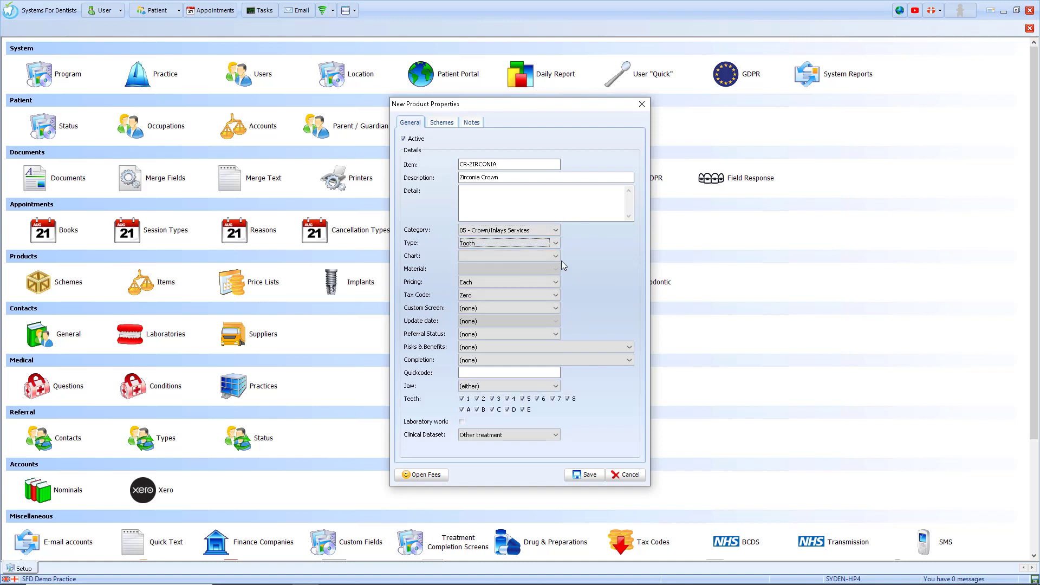
- Set the new product's chart entry to Crown and its material to Zirconia
click(554, 258)
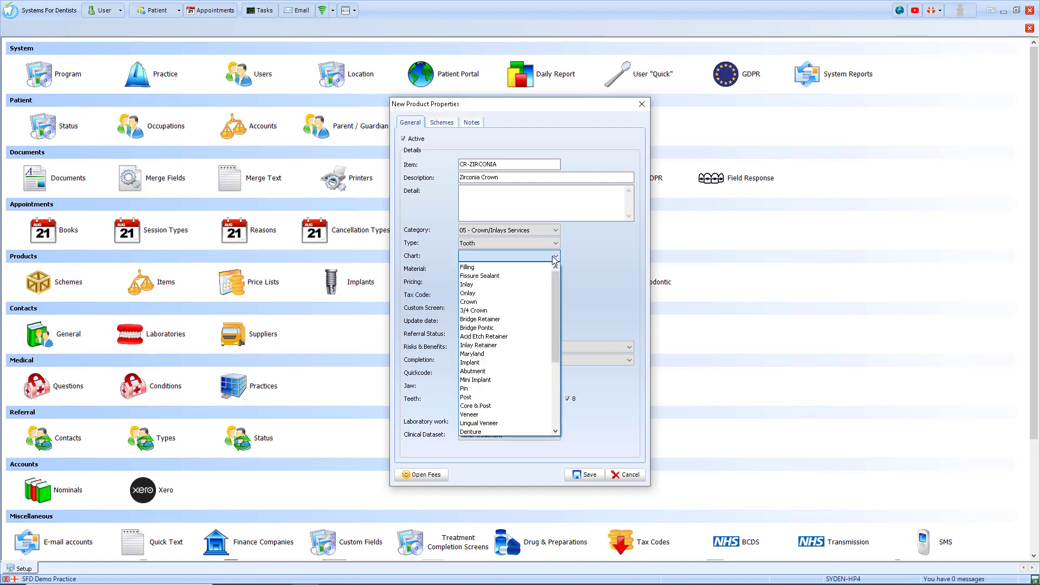
click(490, 302)
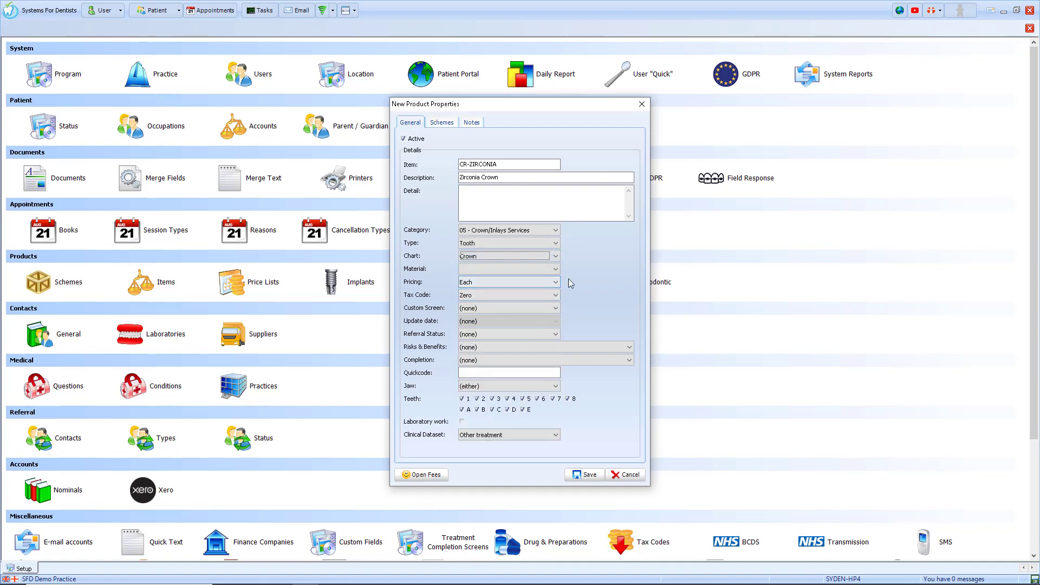
click(555, 271)
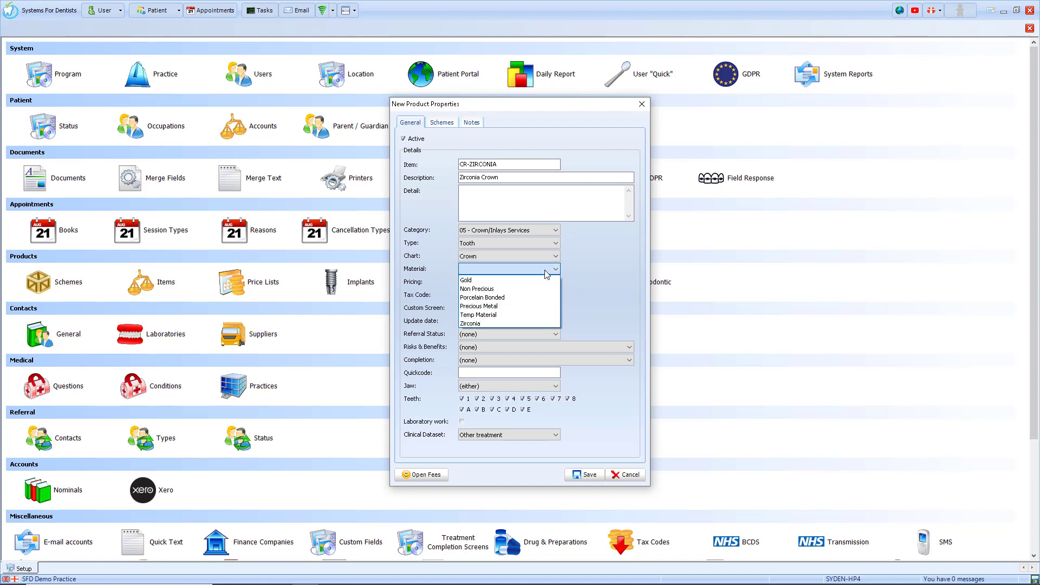
click(488, 322)
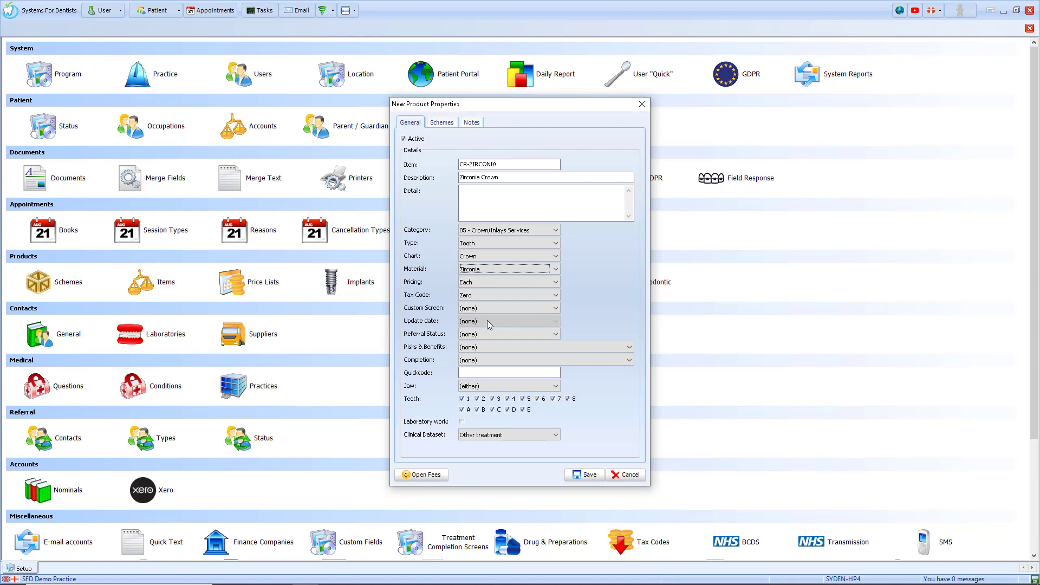
- Assign the Crown custom screen to the product and choose (none) as its referral status
click(557, 307)
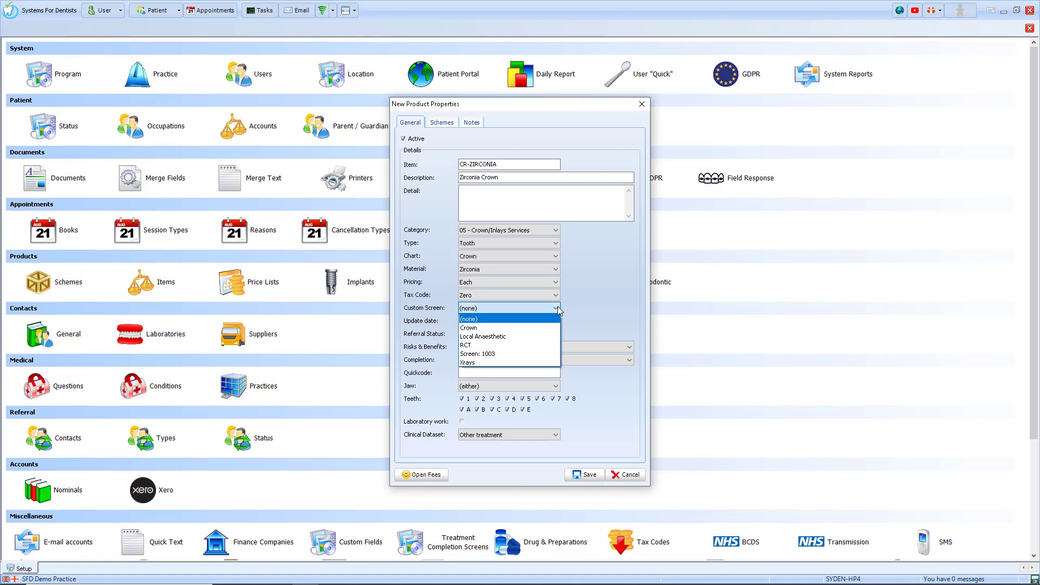
click(518, 328)
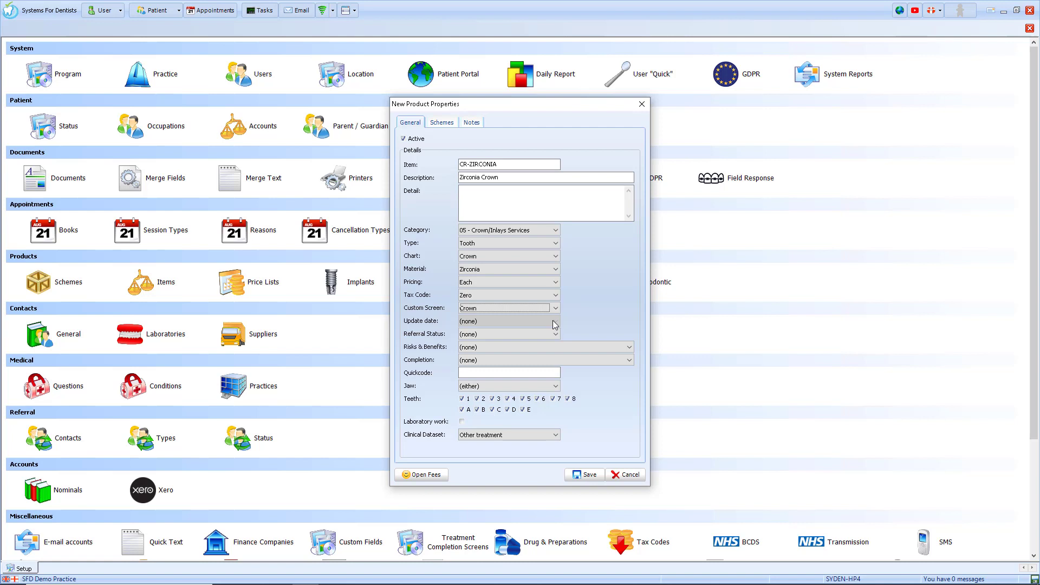
click(509, 334)
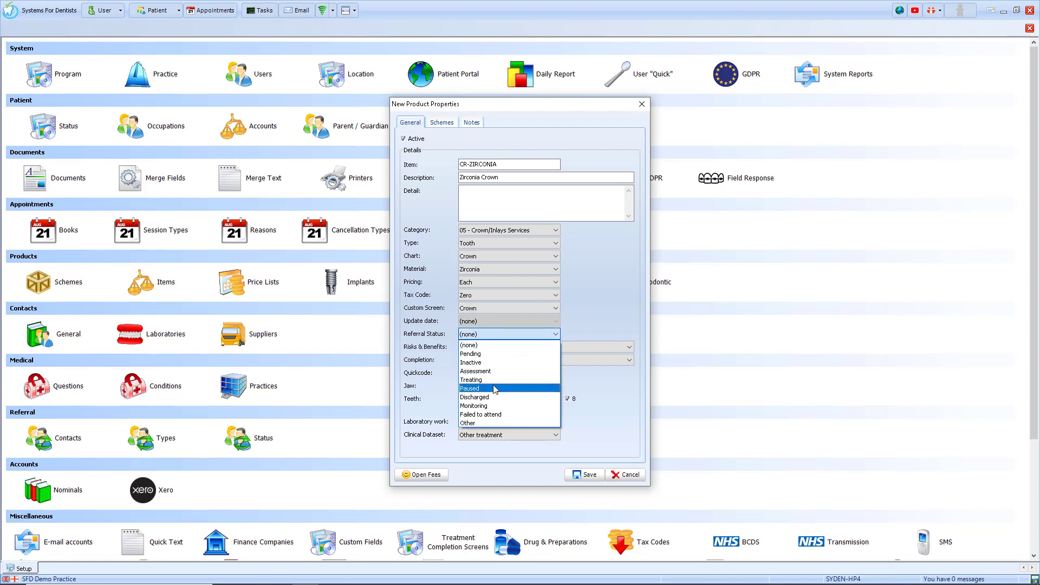
click(507, 345)
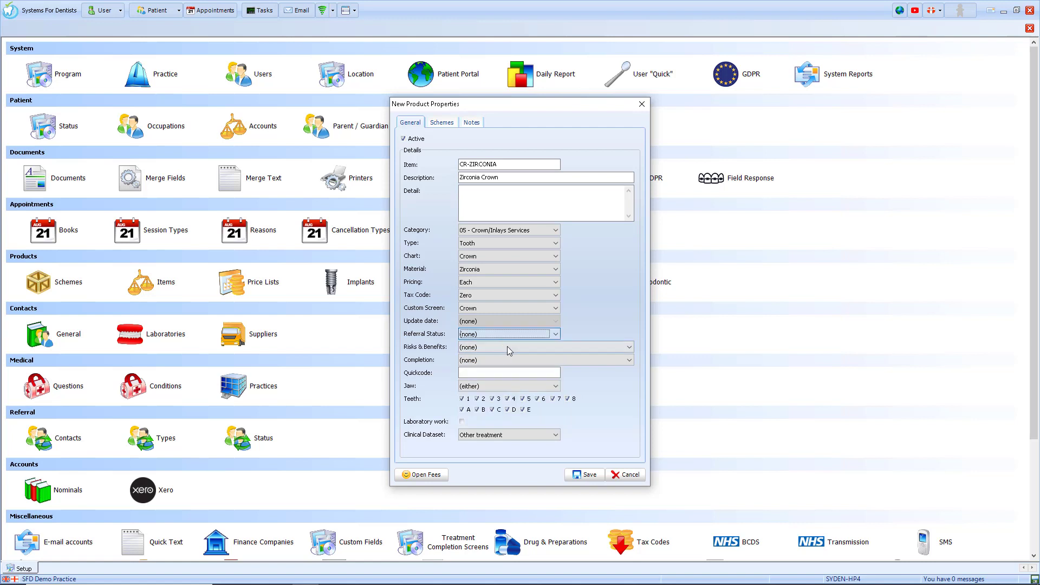
- Link the product to the Crown risks and benefits document and the Crown - Post Treatment Instructions completion document
click(559, 348)
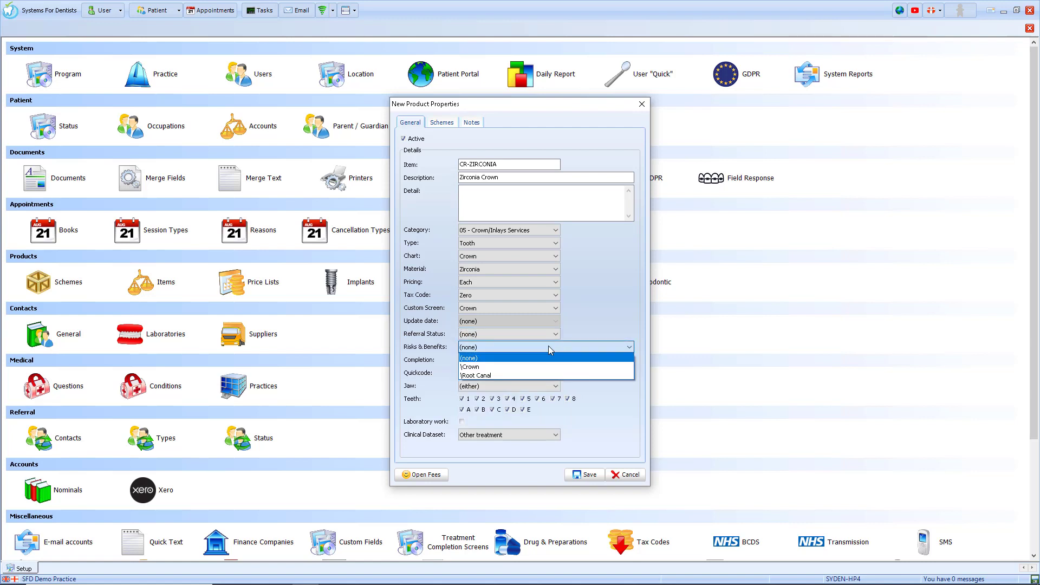
click(516, 368)
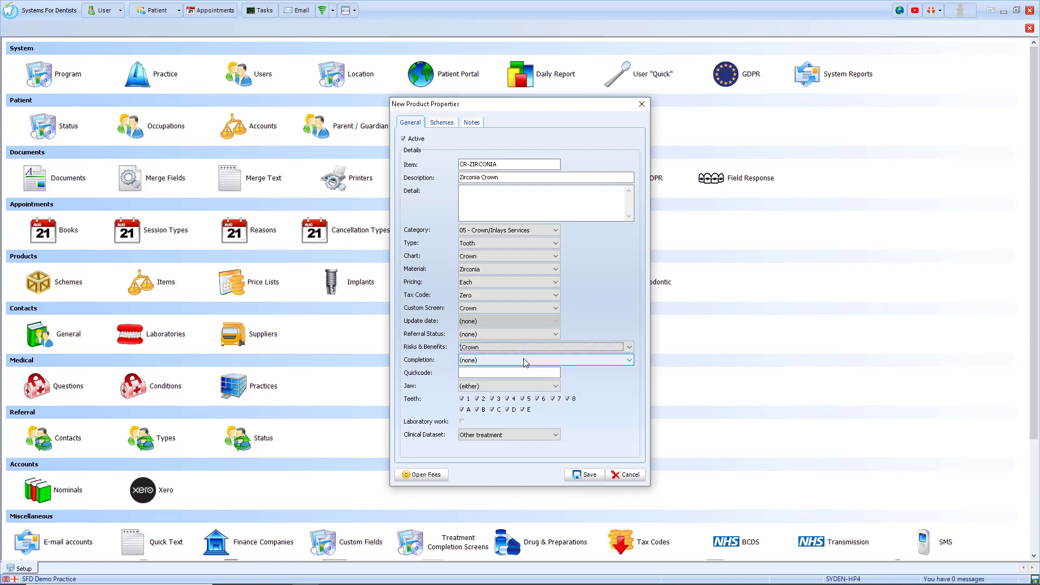
click(524, 361)
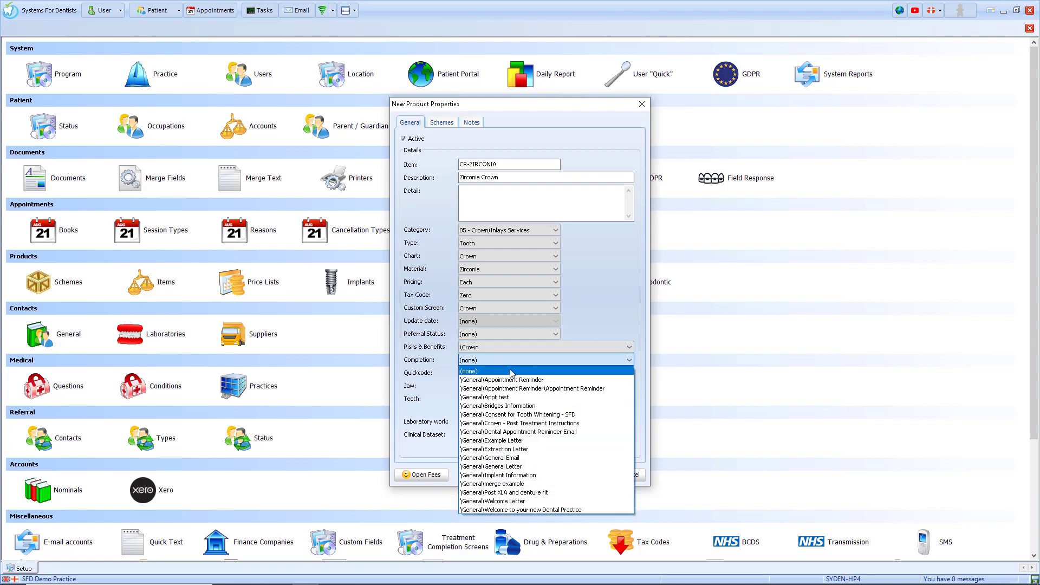
click(507, 423)
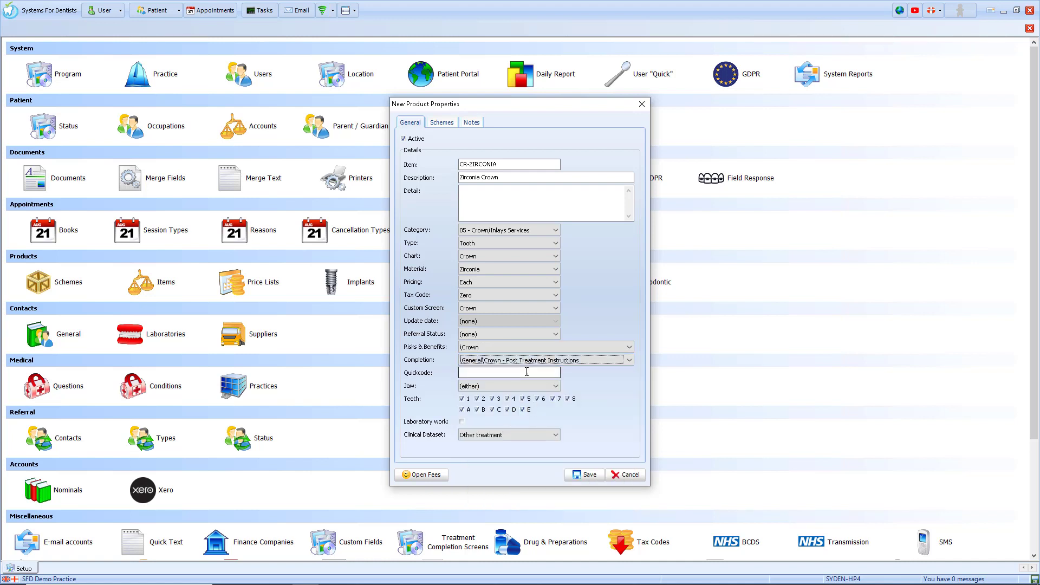
- Give the product the quickcode CR-ZIRC for either jaw and set its clinical dataset to Crown(s) provided
click(528, 371)
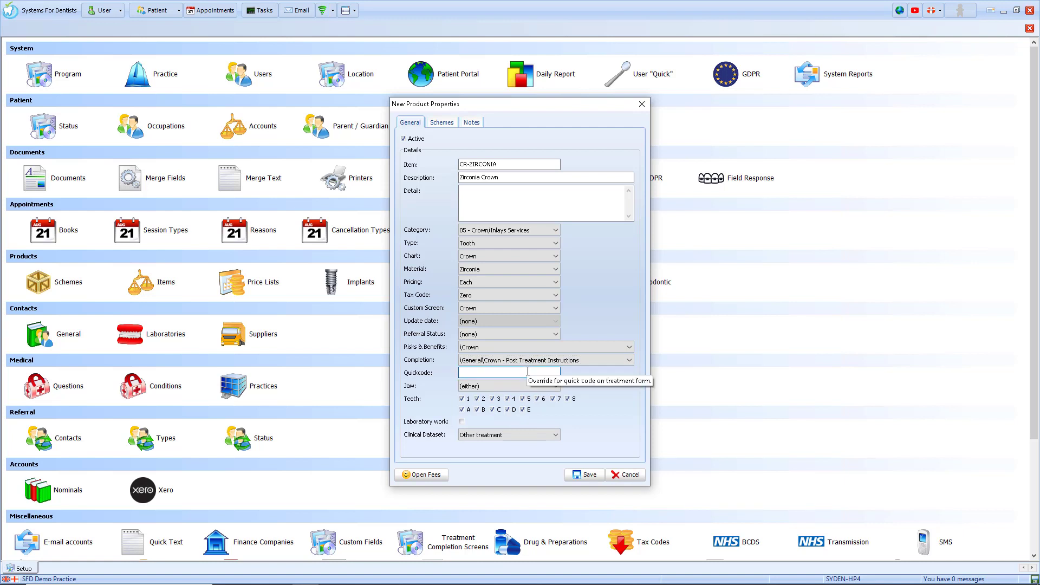
text(CR-ZIRC)
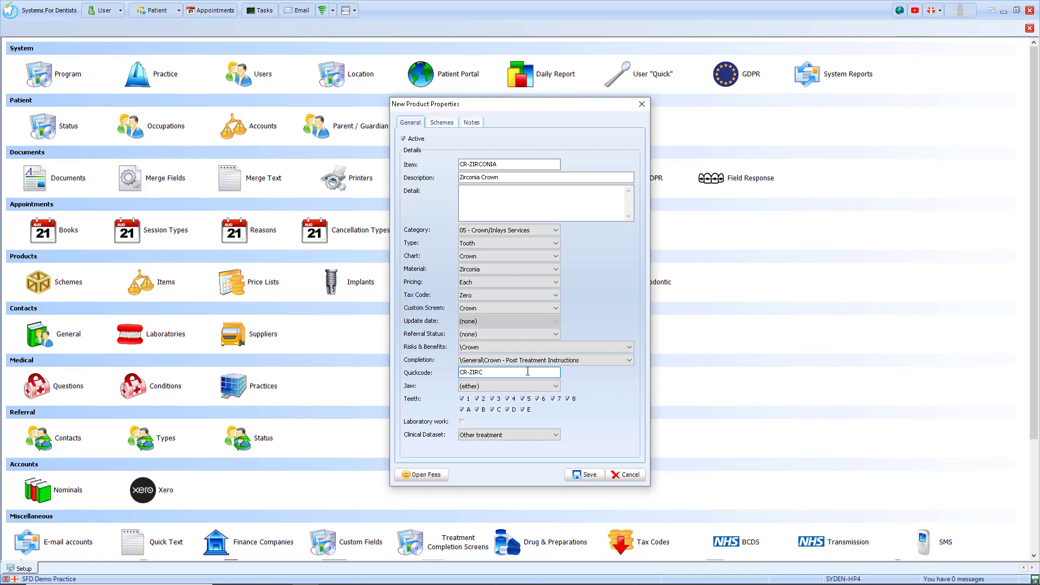
click(555, 386)
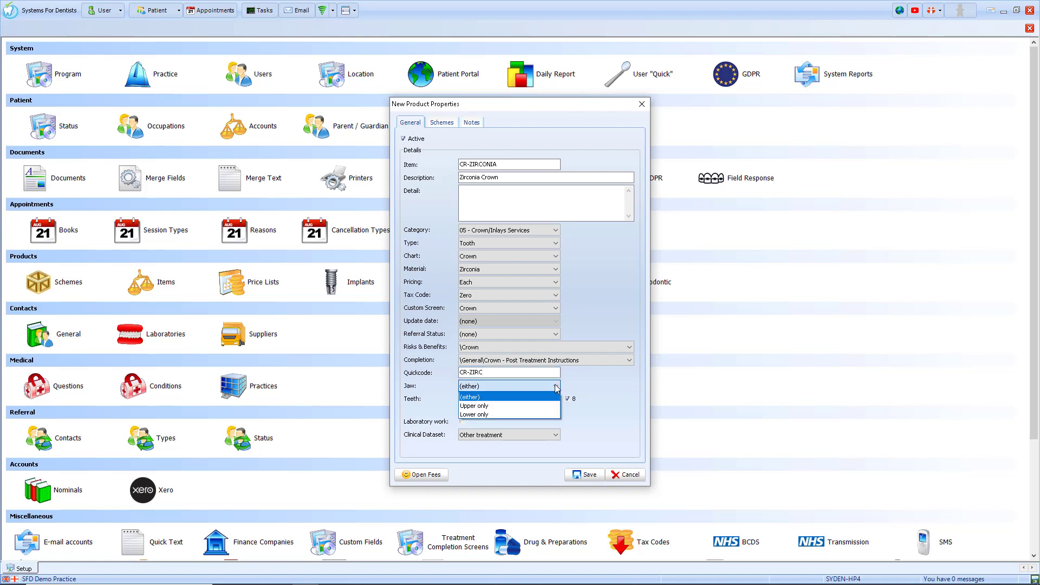
click(555, 385)
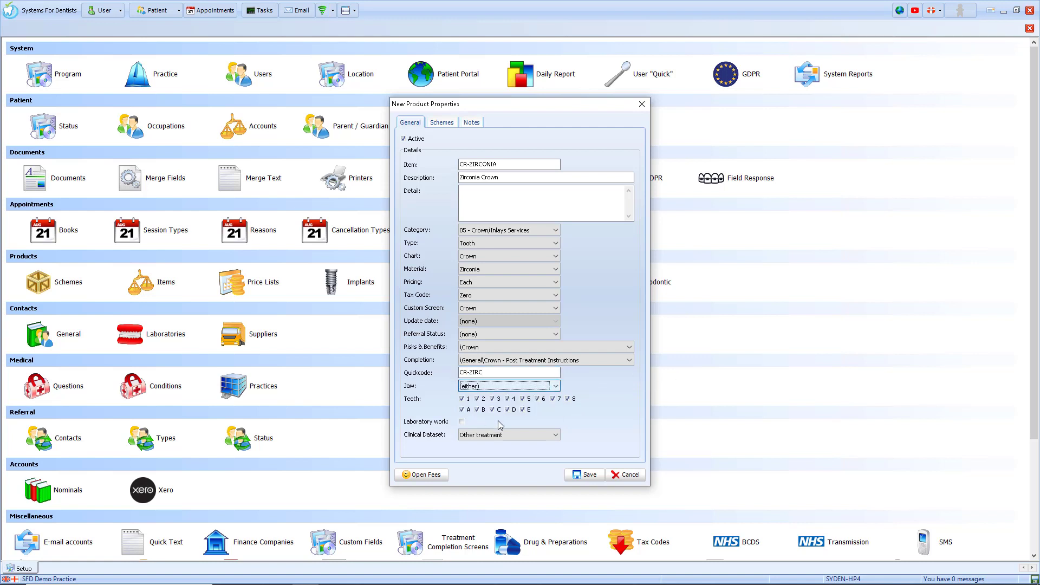
click(555, 435)
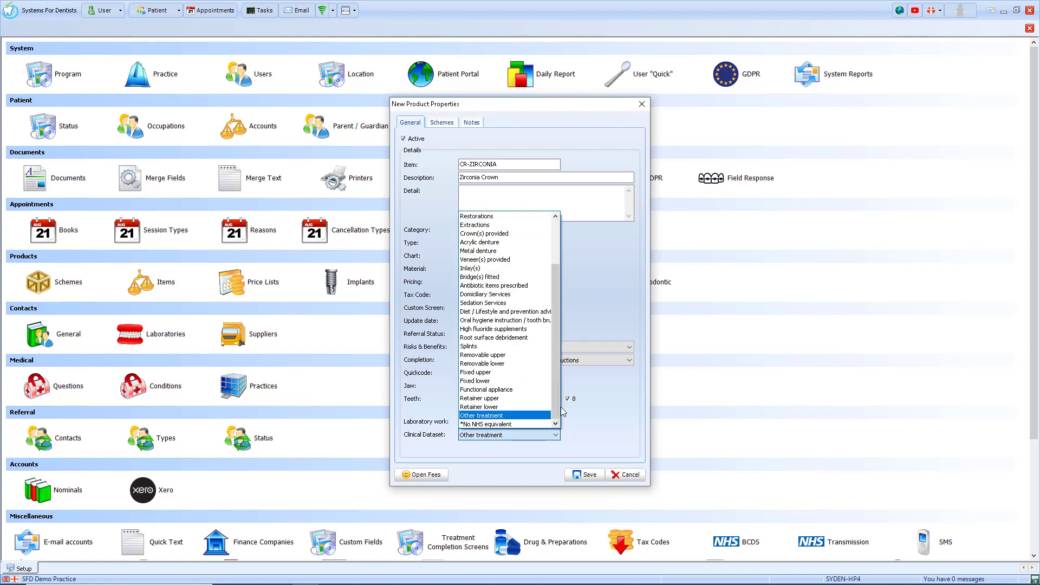
click(504, 234)
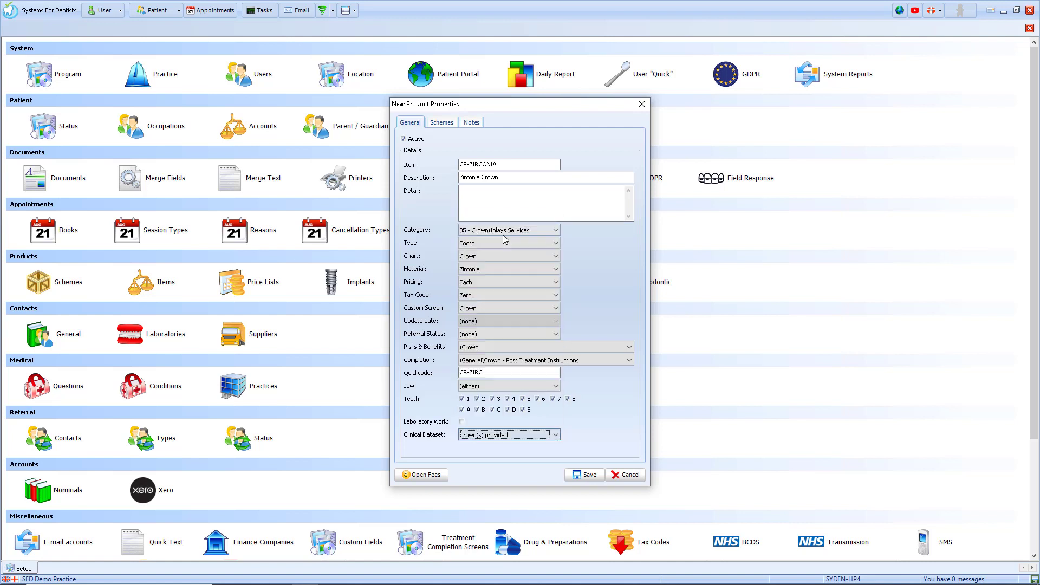
- Add a price range starting 01/10/2020 with no end date for the product under the NHS scheme
click(442, 123)
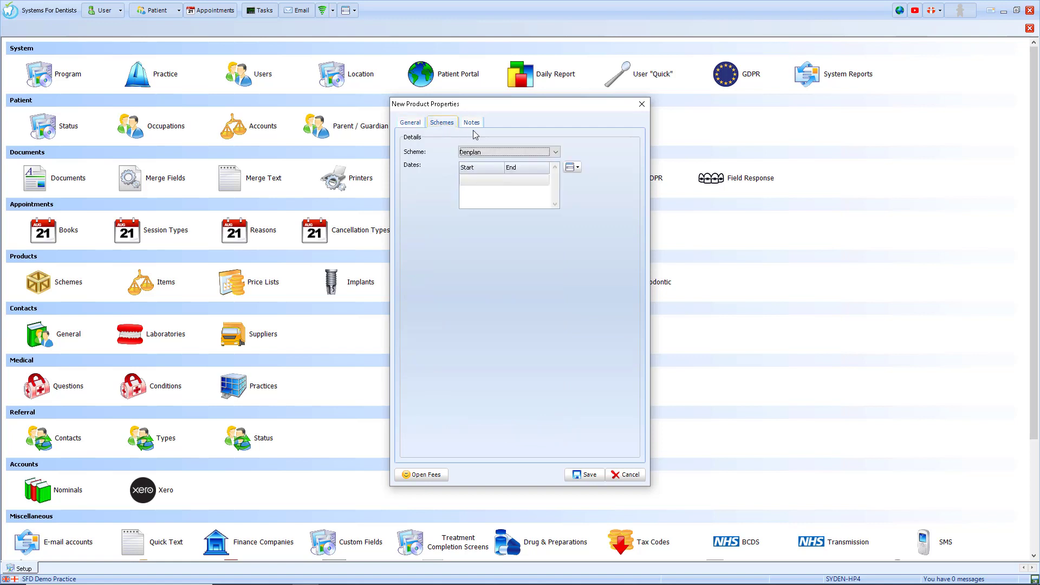
click(556, 152)
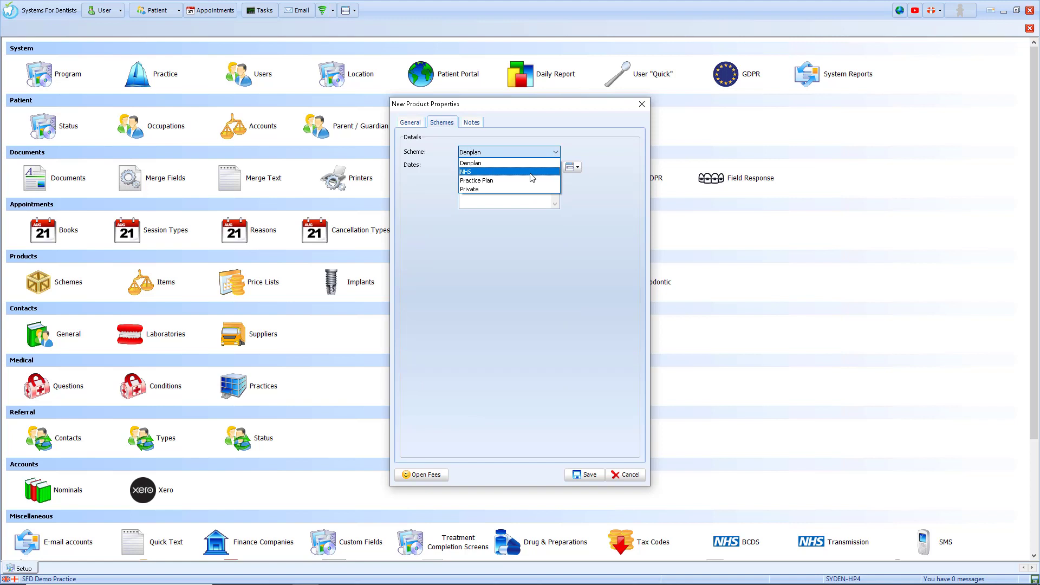
click(531, 173)
click(575, 168)
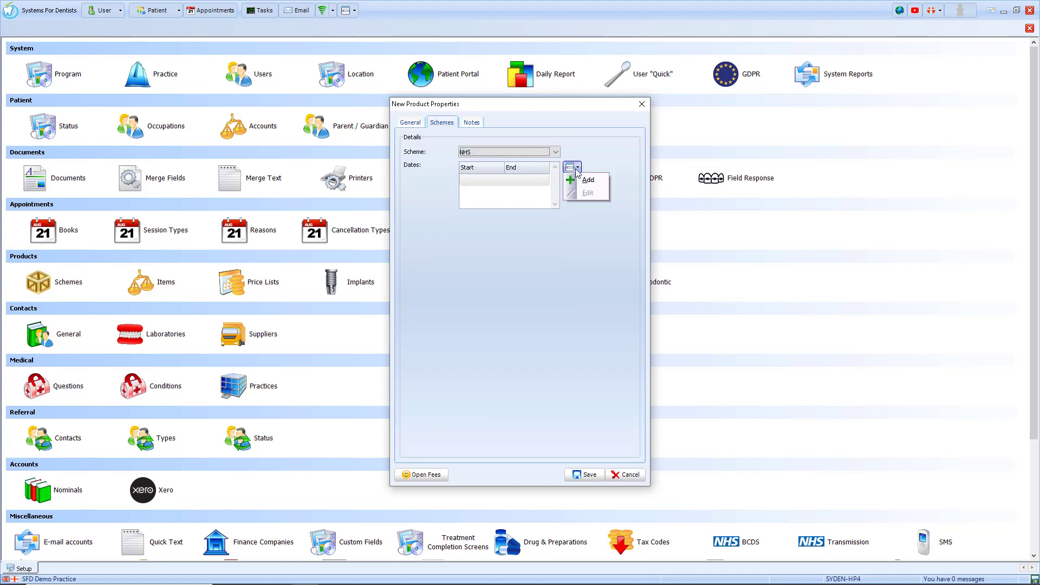
click(581, 180)
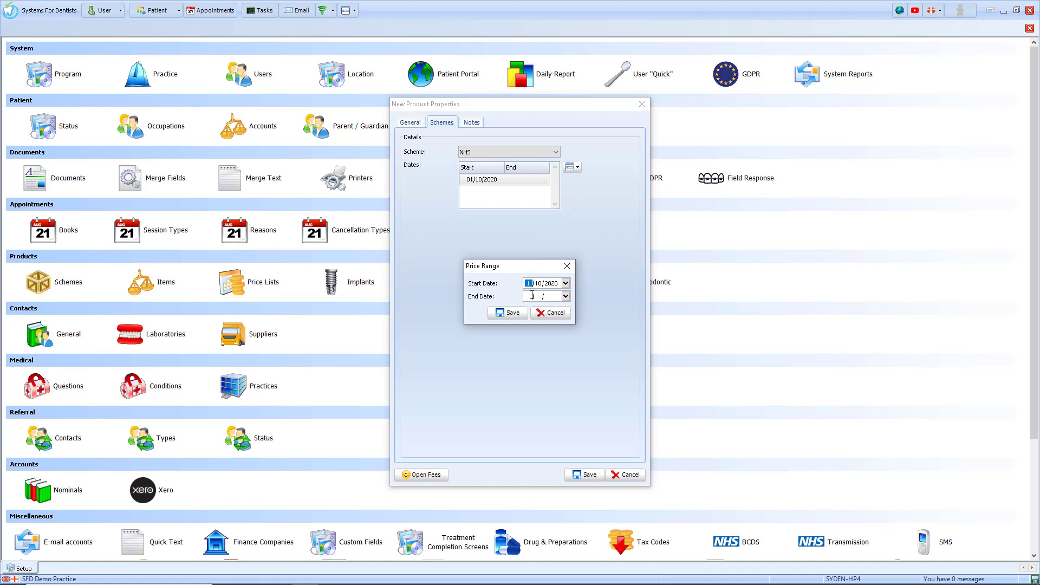
click(511, 315)
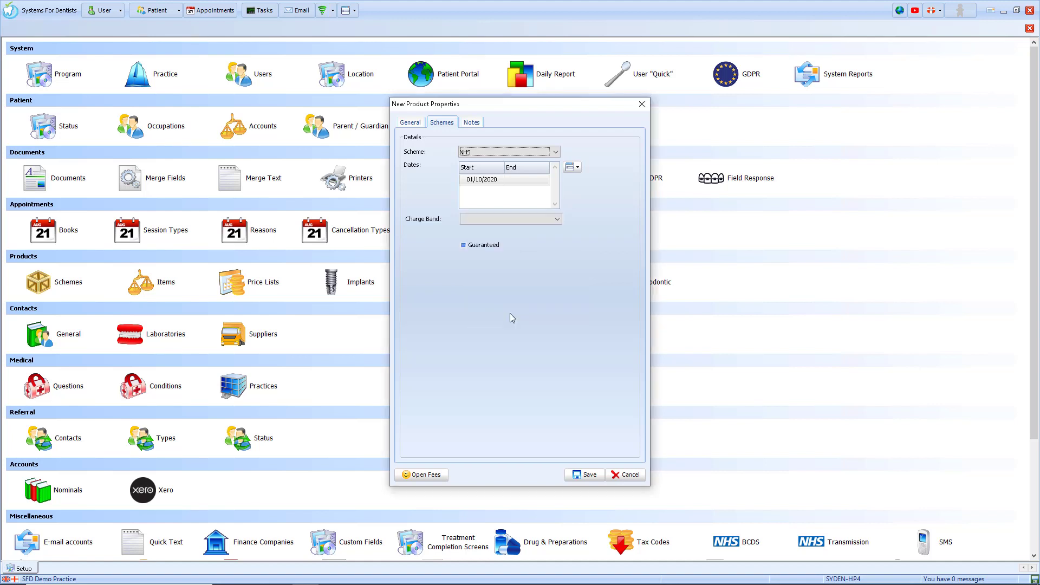
- Set the NHS charge band to 3 and mark the treatment as guaranteed
click(531, 220)
click(480, 256)
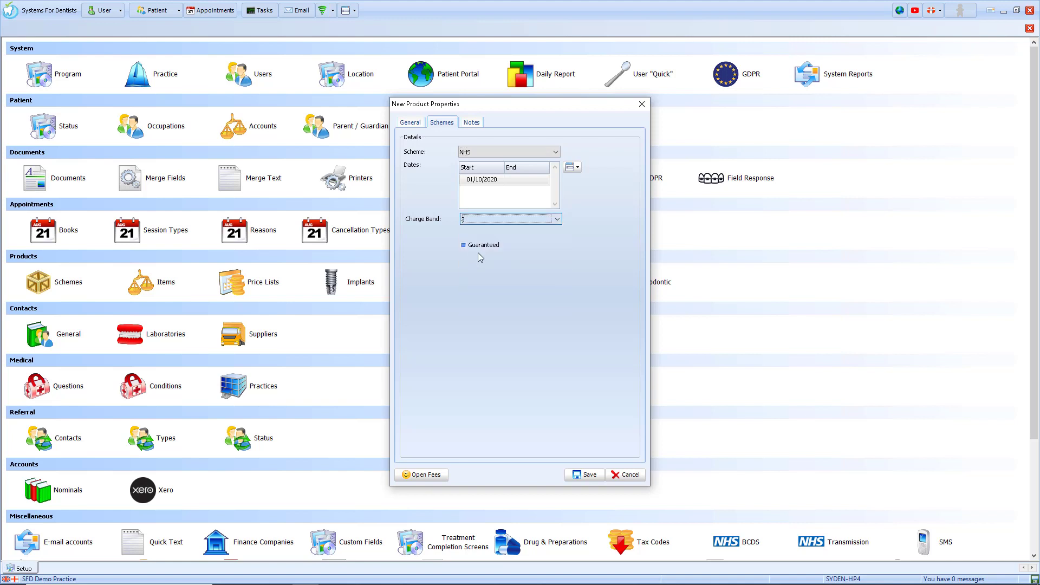
click(463, 245)
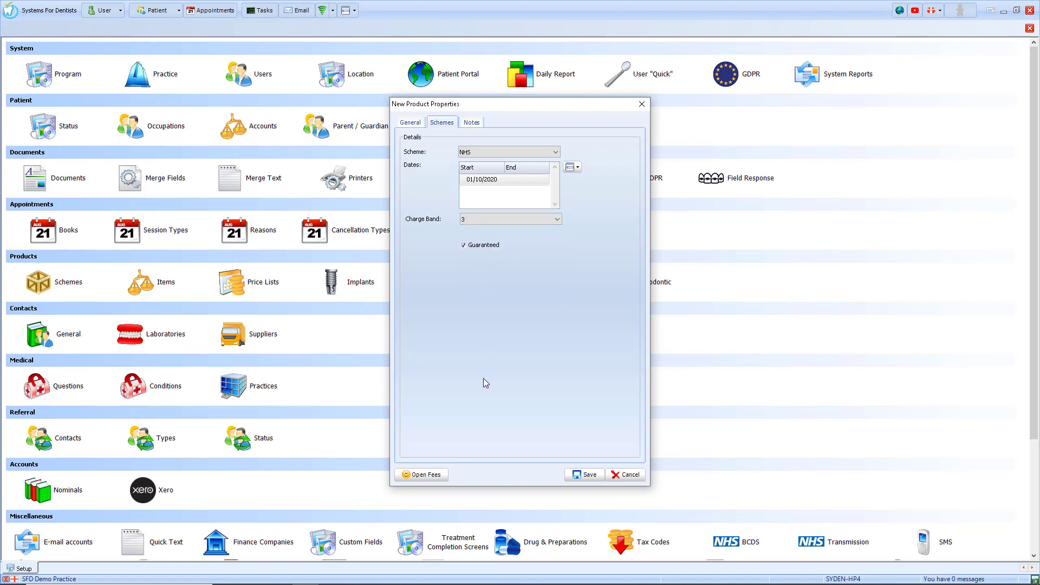
- Add a Private scheme price of 250 net each starting 01/10/2020, and save the product and close the product setup
click(517, 153)
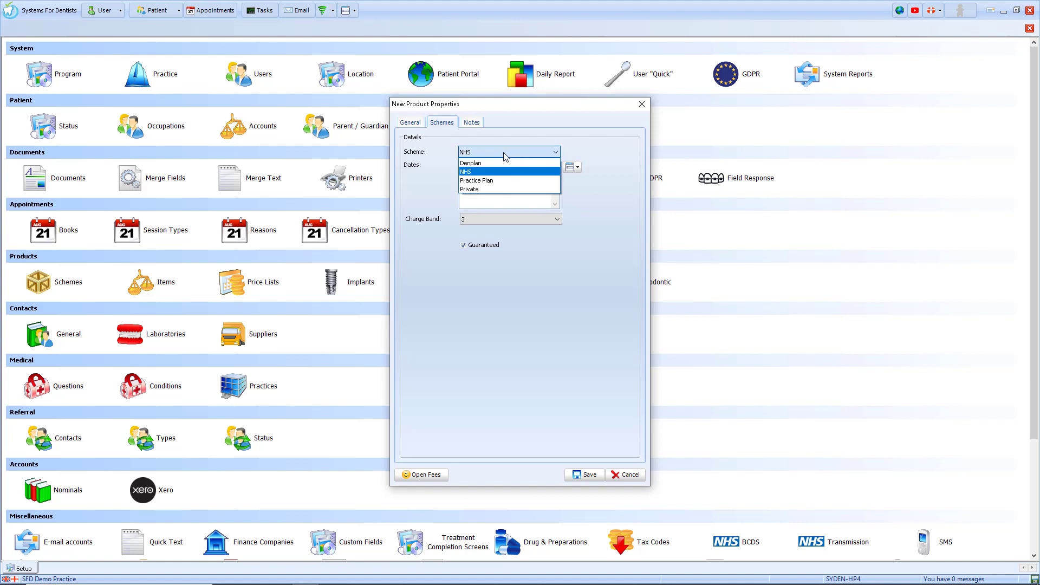
click(470, 189)
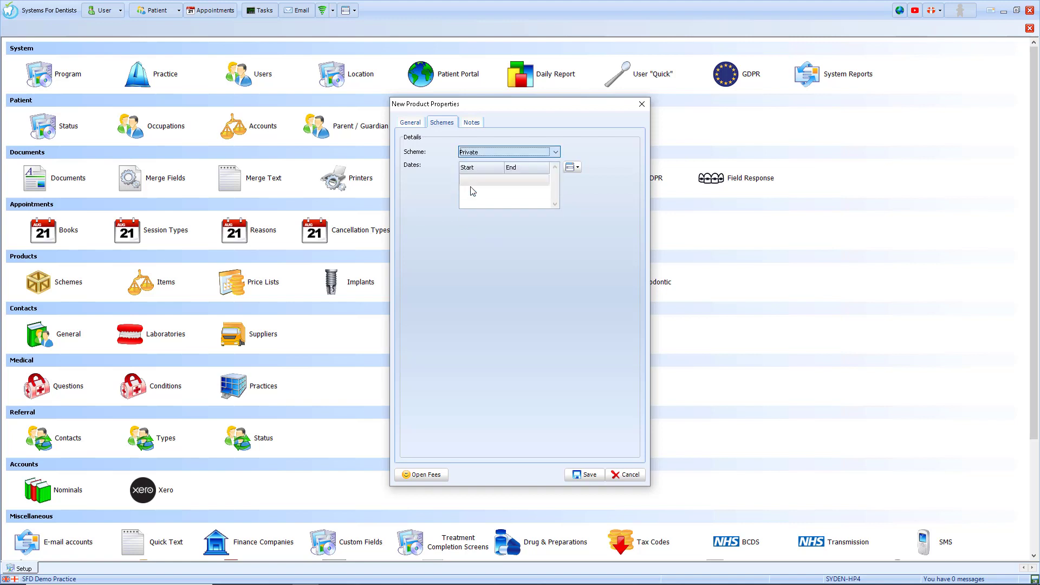
click(574, 168)
click(587, 180)
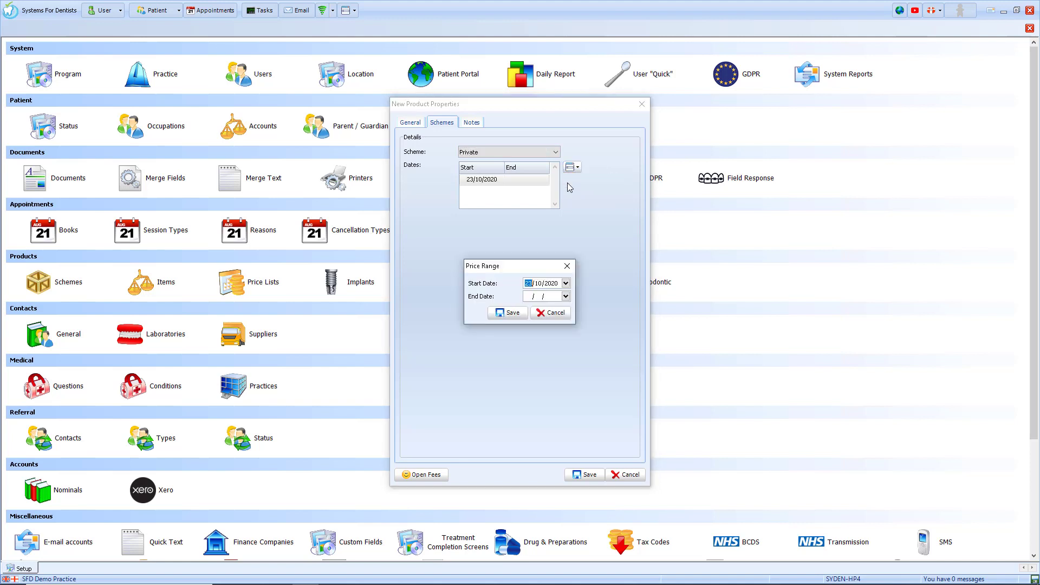
click(512, 313)
click(492, 222)
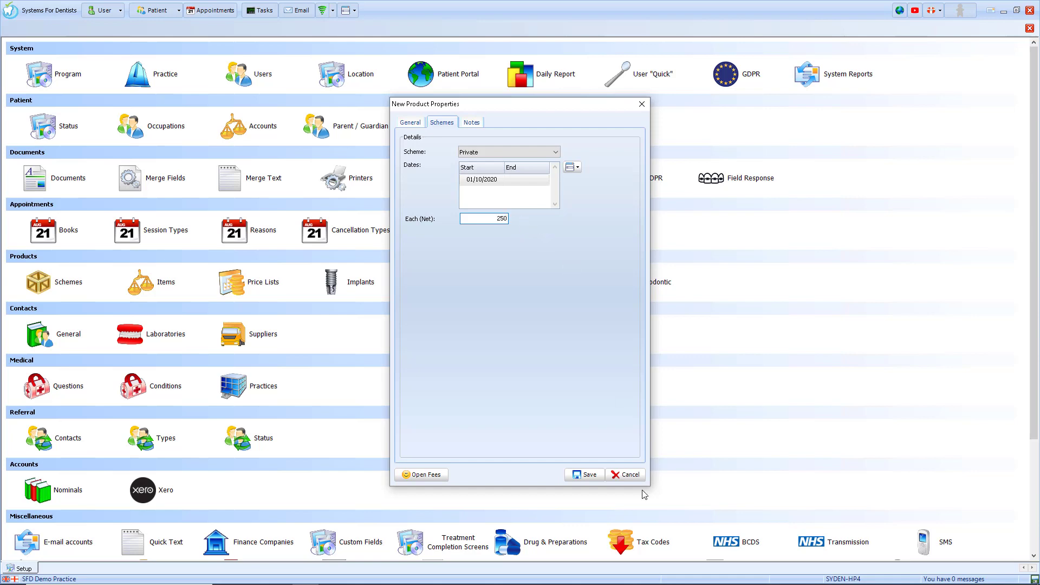
click(585, 474)
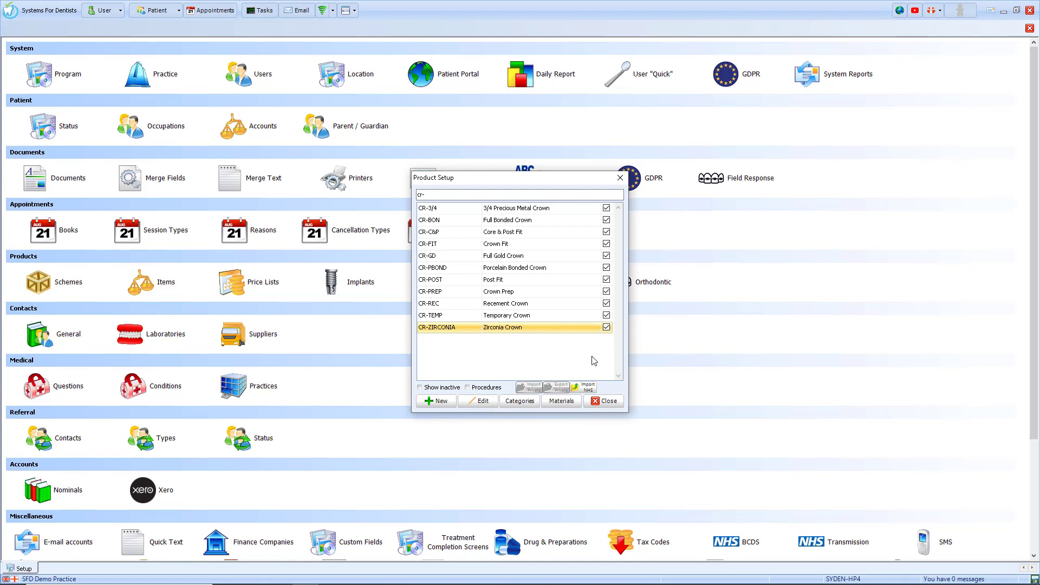
click(614, 406)
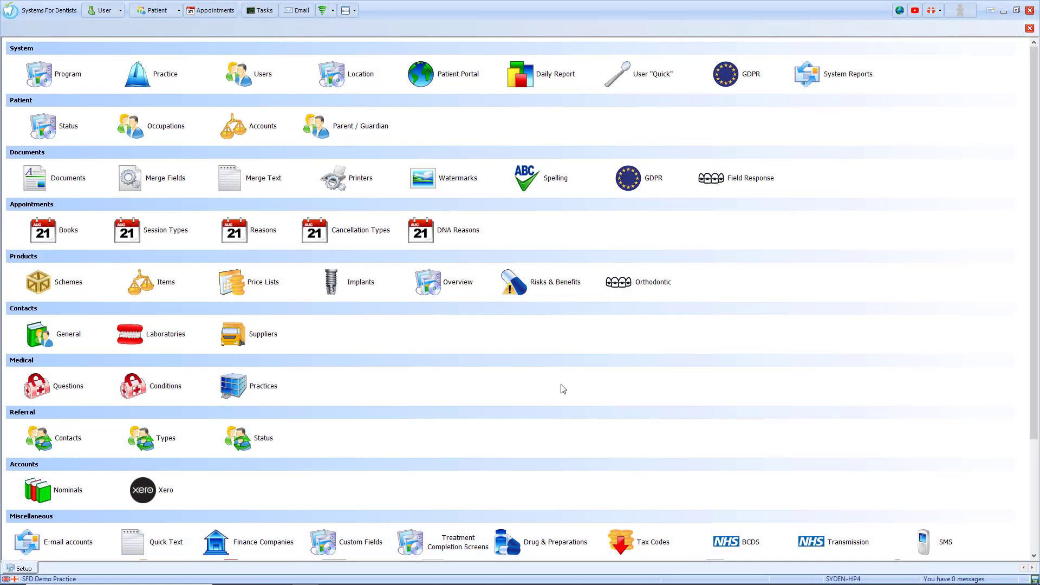
- Examine the layout of the Crown treatment custom screen and leave it without saving
click(445, 544)
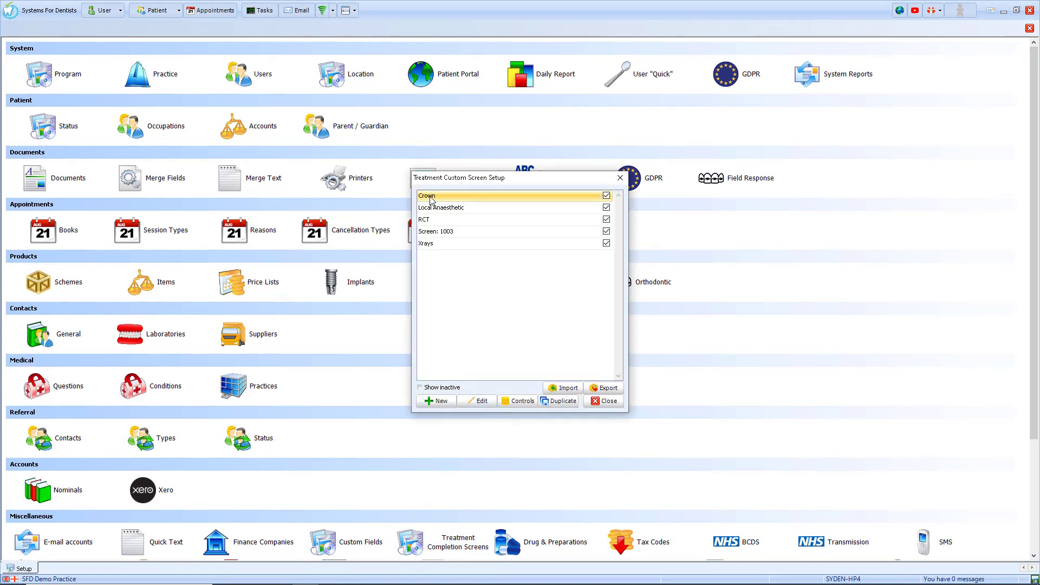
click(476, 401)
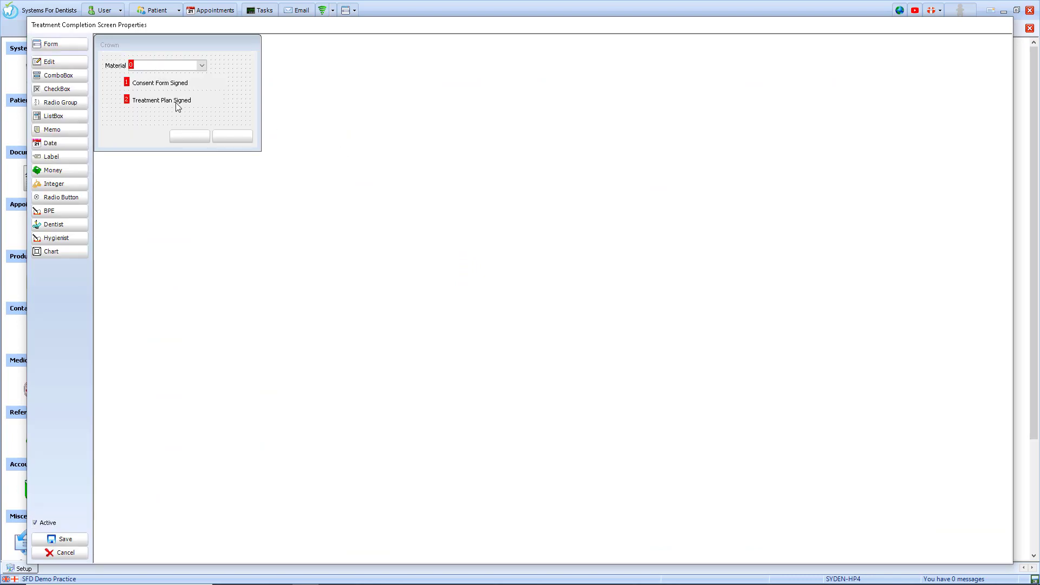
click(67, 554)
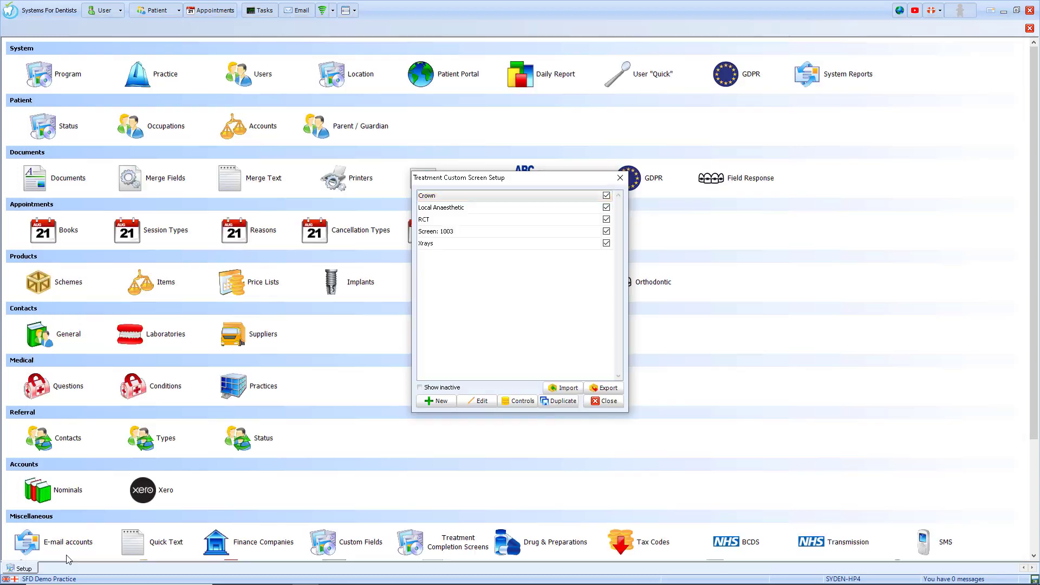
click(603, 401)
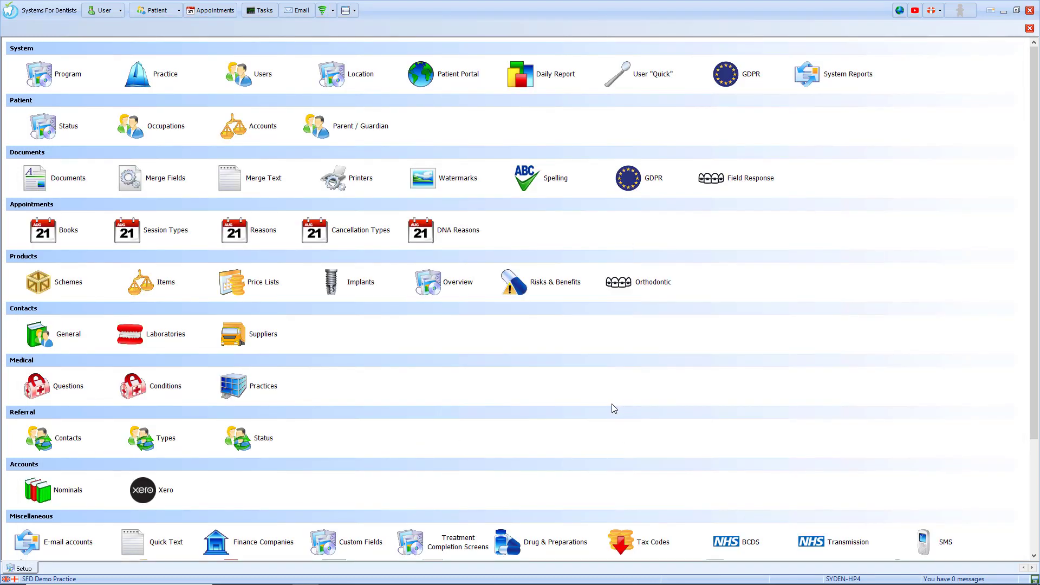
- Open the General document template Crown - Post Treatment Instructions and review its content
click(65, 182)
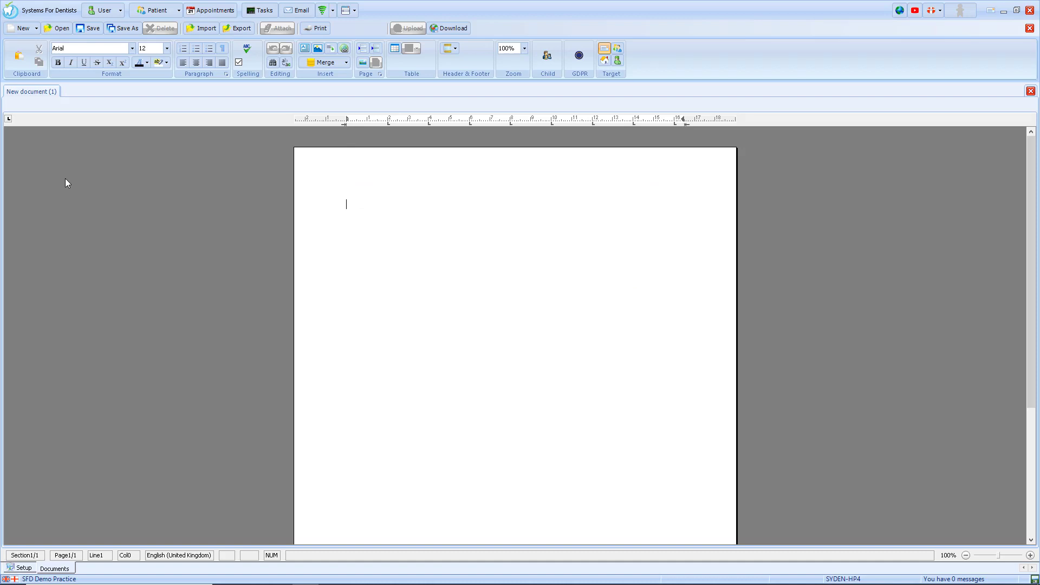
click(63, 28)
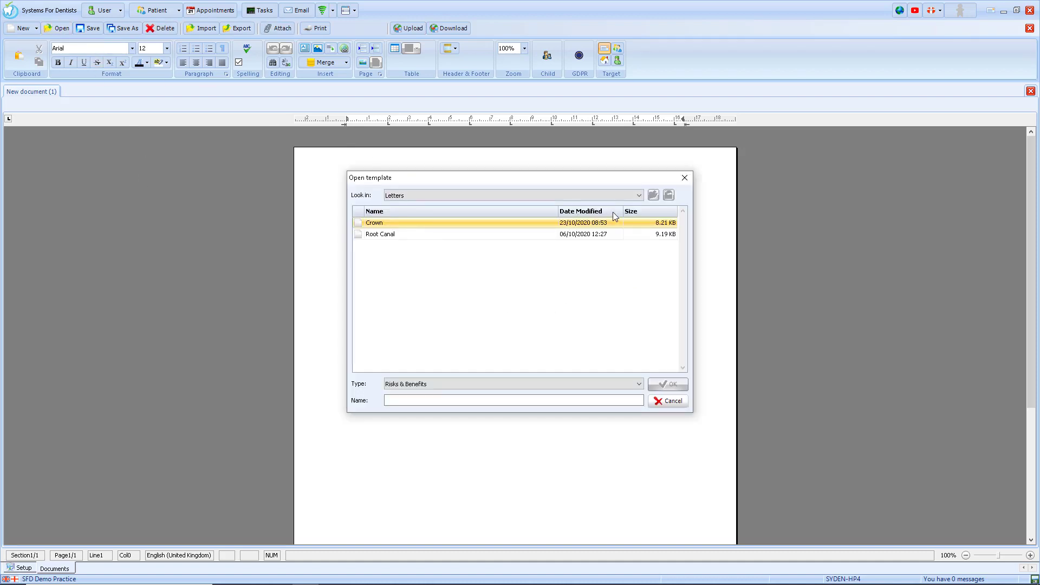
click(640, 384)
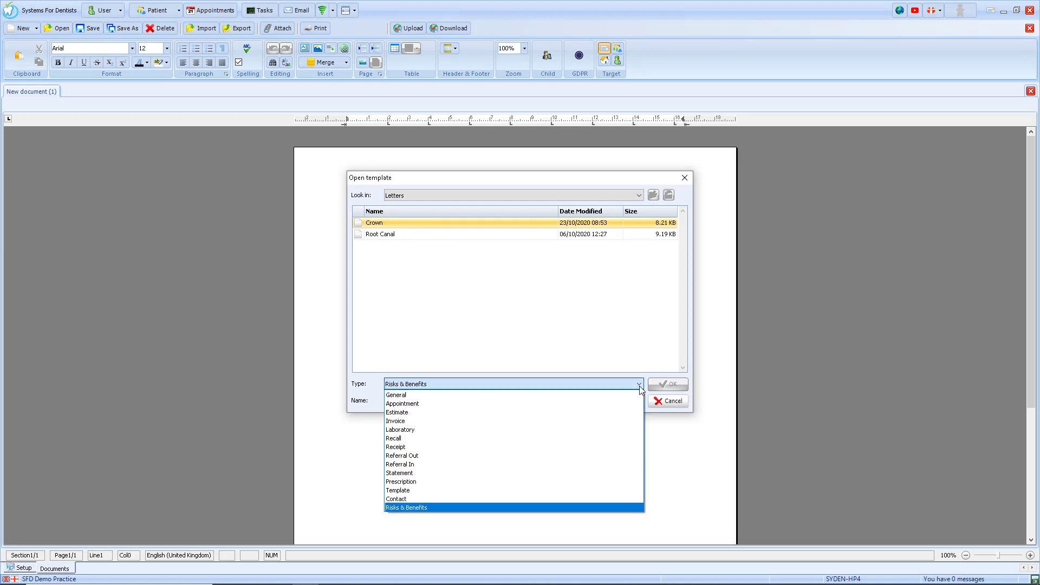
click(399, 395)
double_click(426, 286)
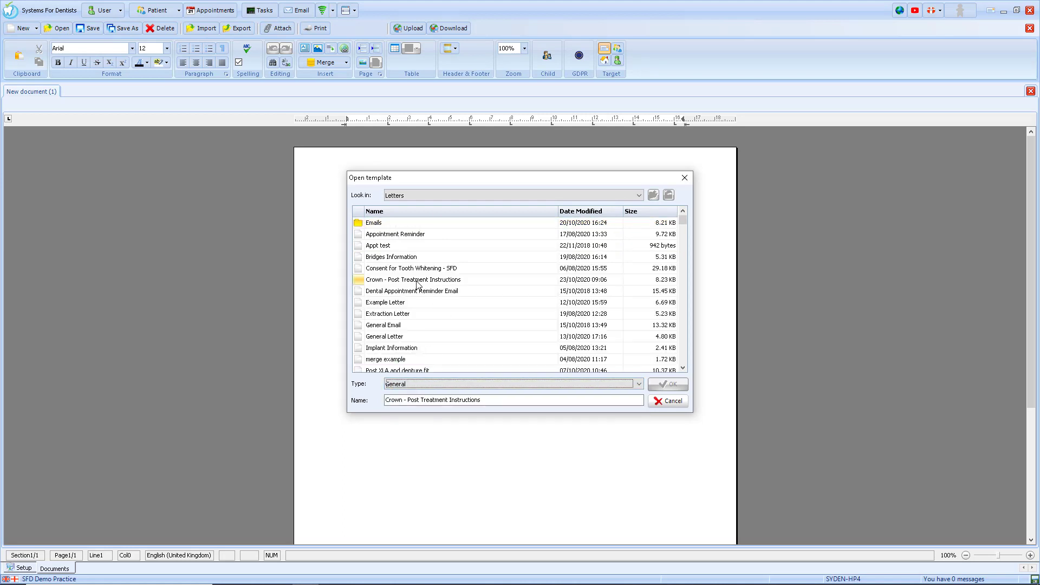
scroll(496, 404, down, 3)
scroll(495, 404, up, 3)
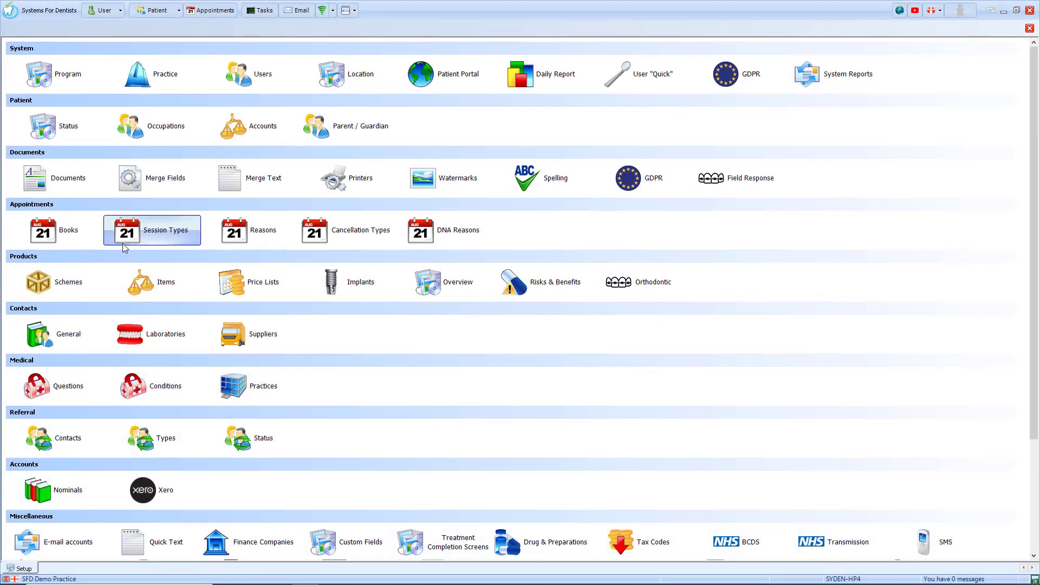
- Open the Crown template from the product Risks & Benefits documents to examine its content
click(545, 285)
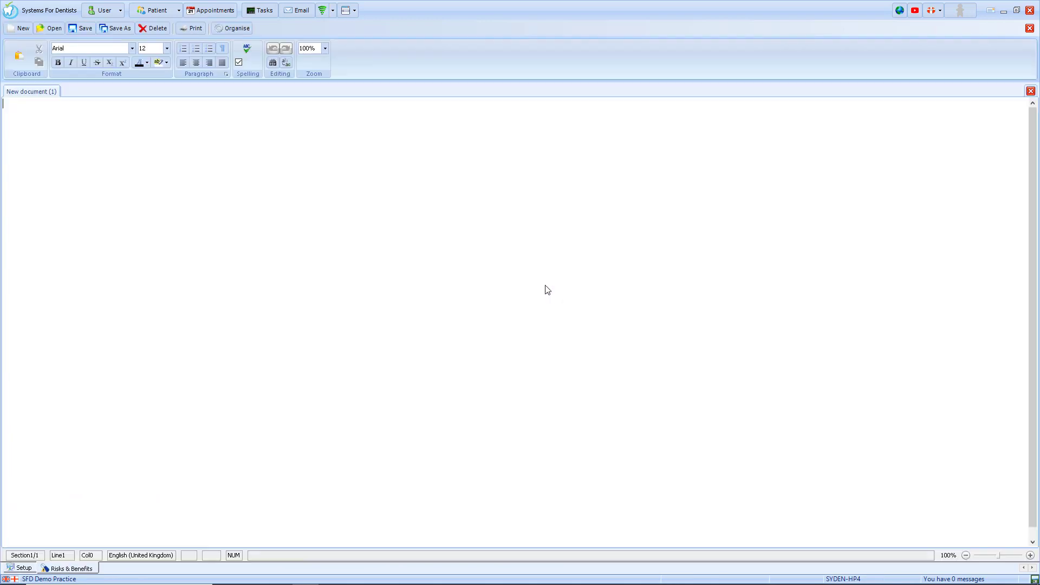
click(48, 29)
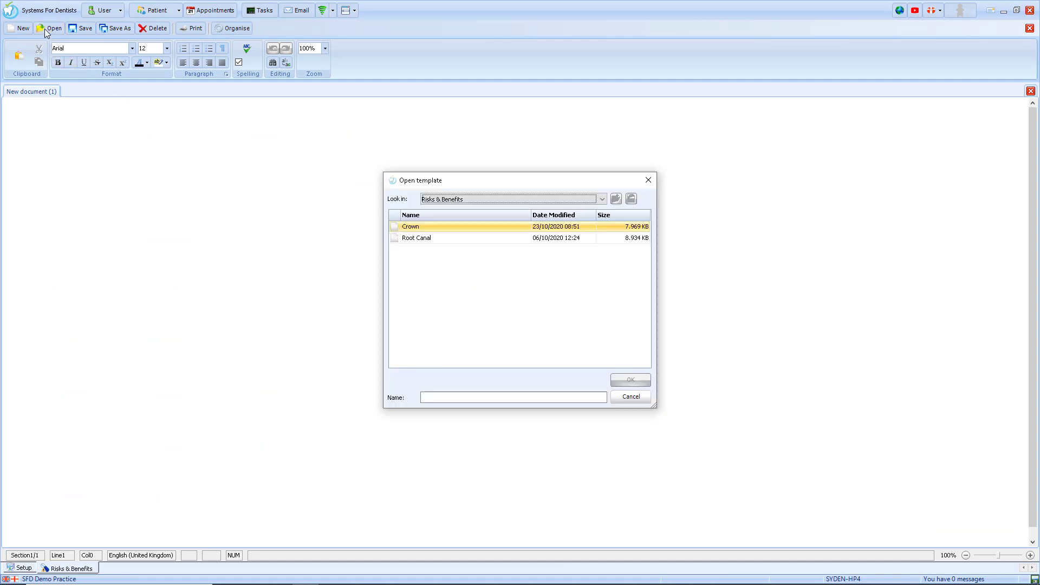
double_click(445, 230)
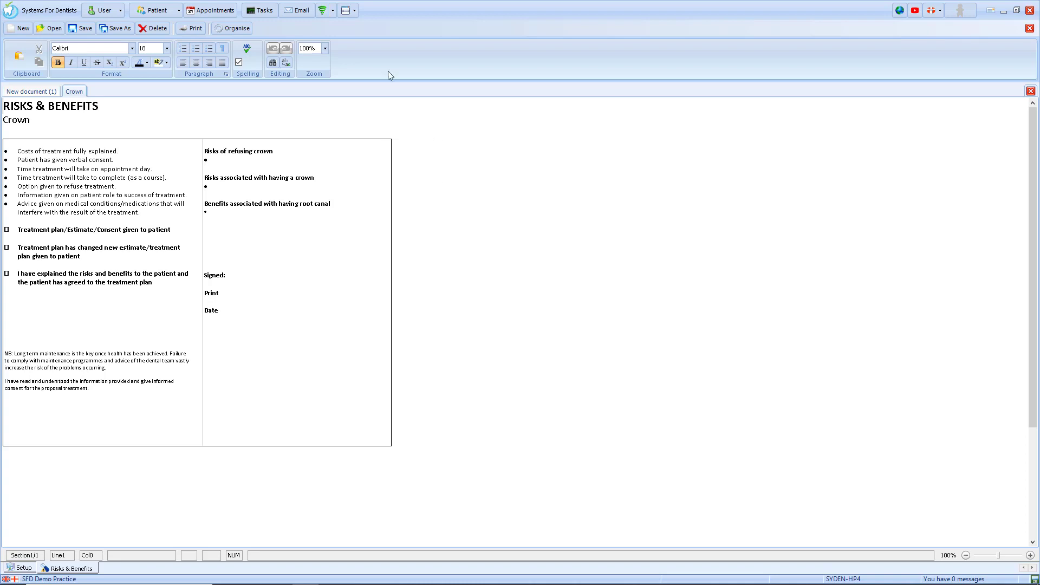
- Open the Crown template from the Risks & Benefits type in the document setup, review its content and close it
click(1030, 29)
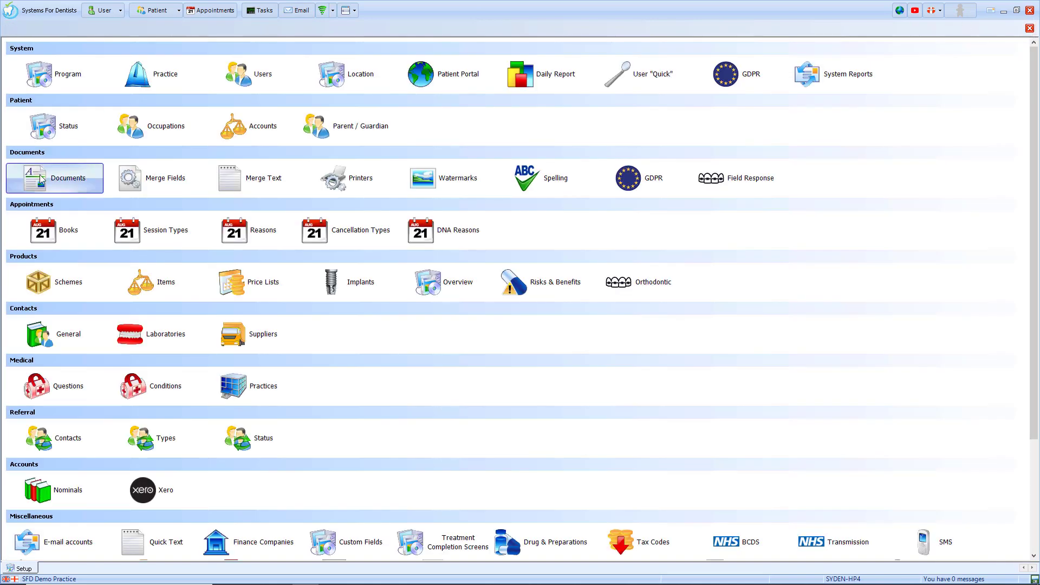
click(41, 179)
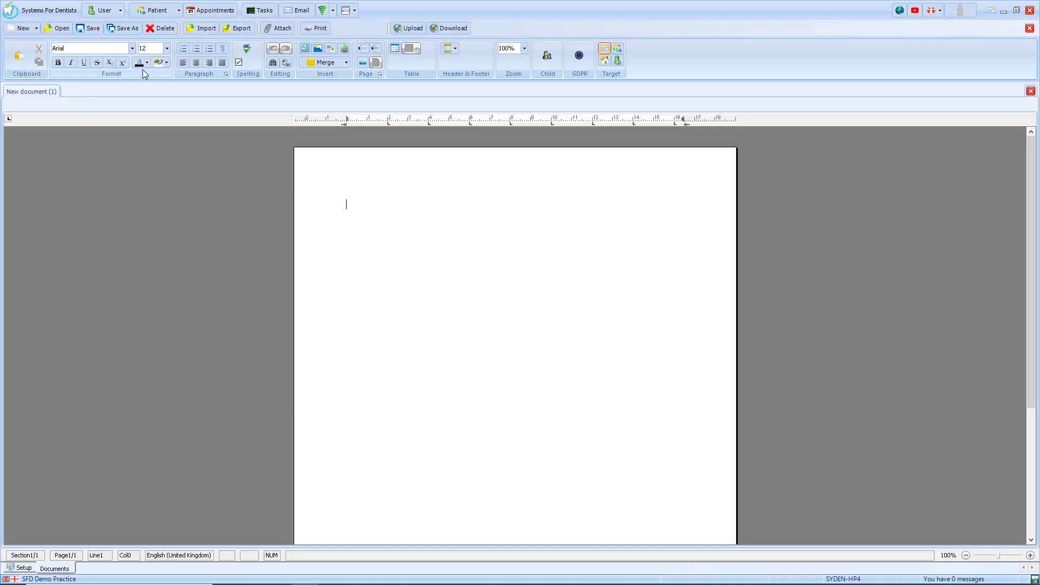
click(61, 28)
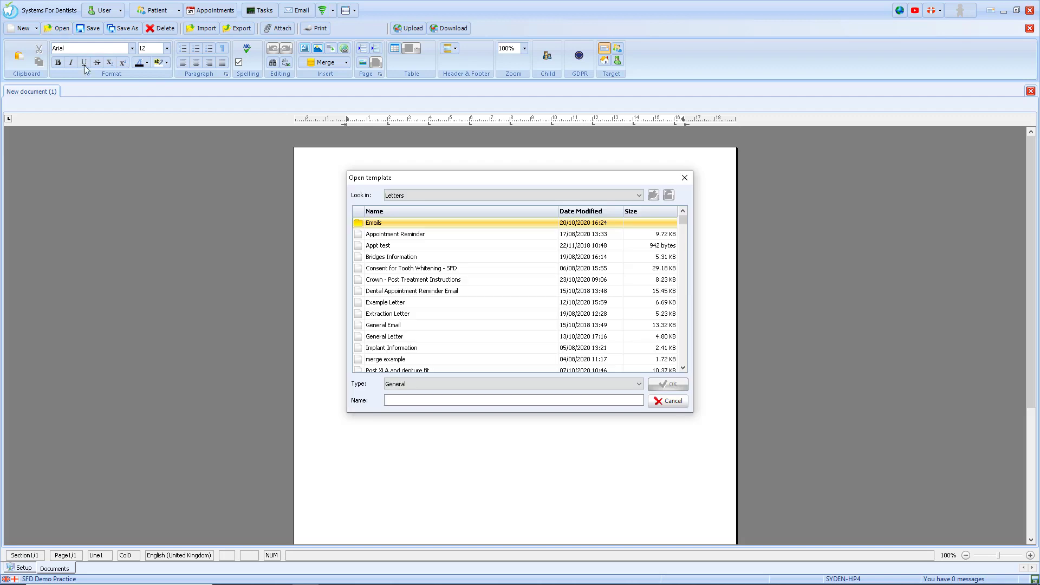
click(640, 386)
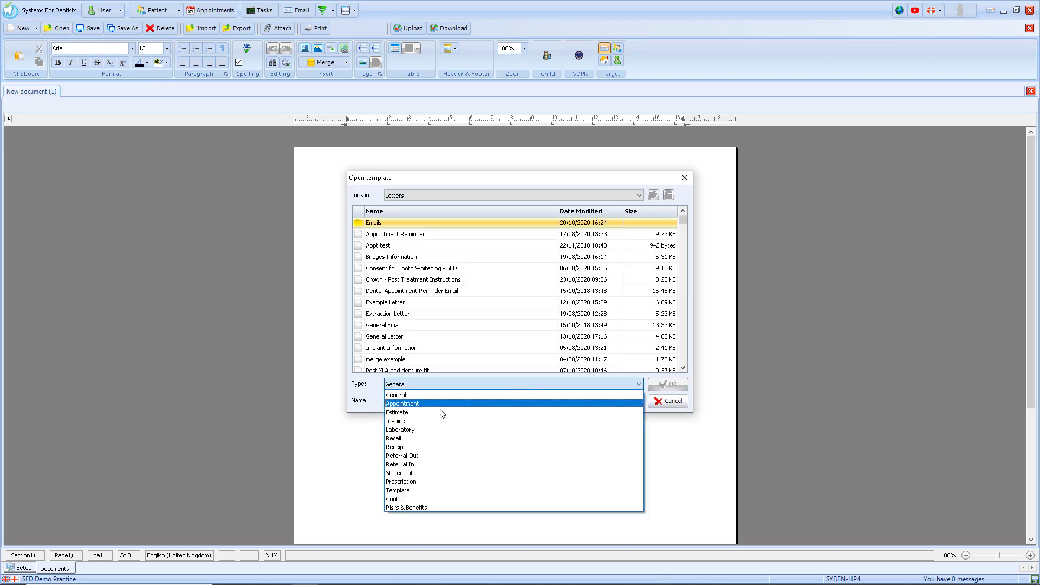
click(405, 508)
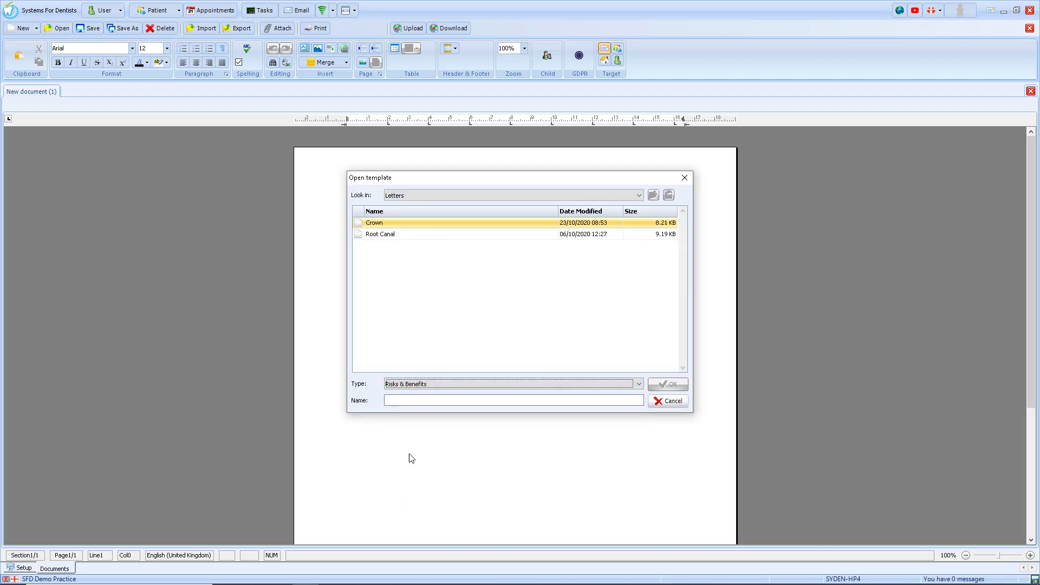
click(398, 226)
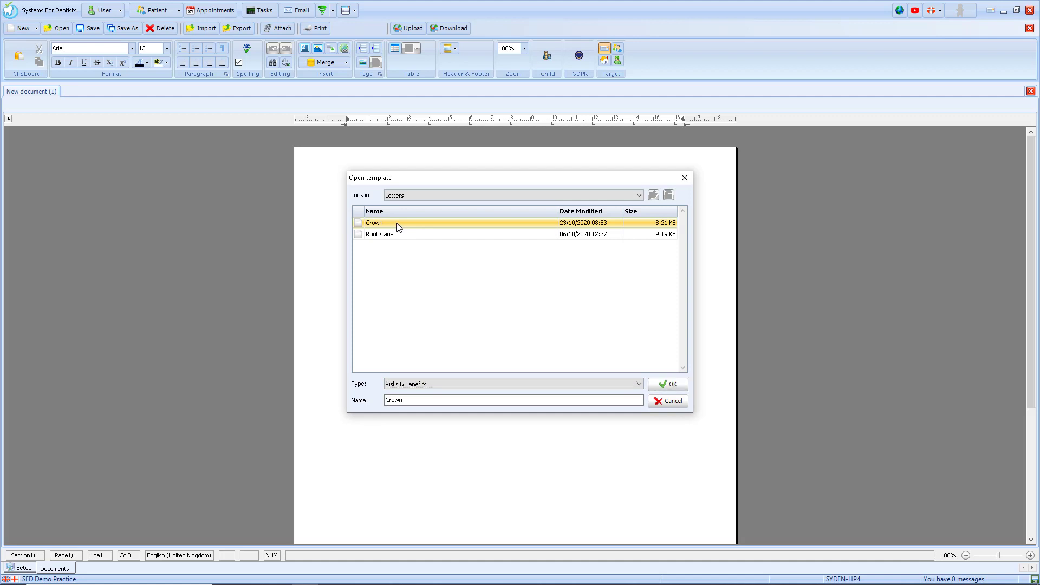
double_click(398, 226)
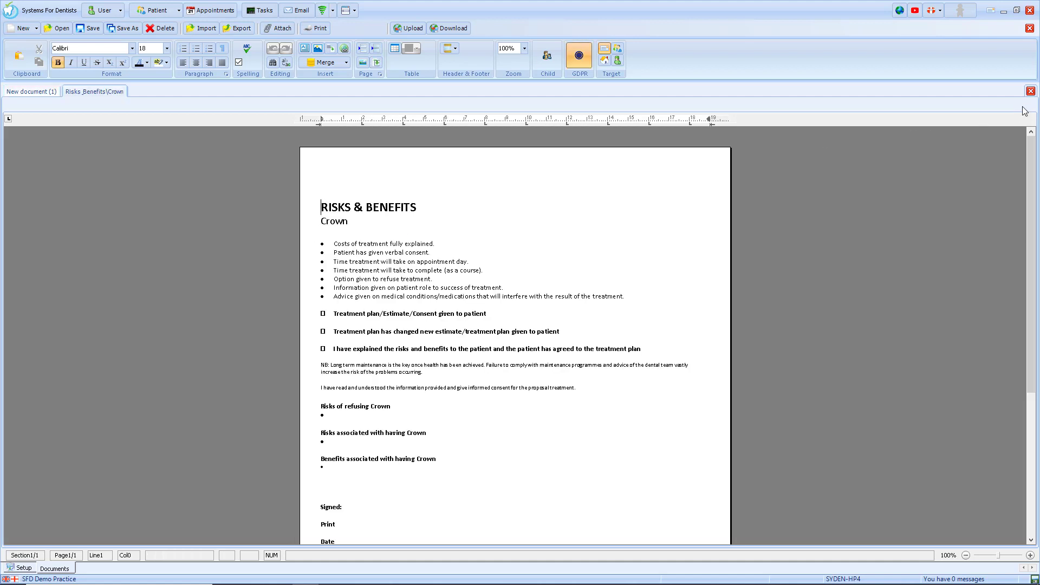
click(1031, 91)
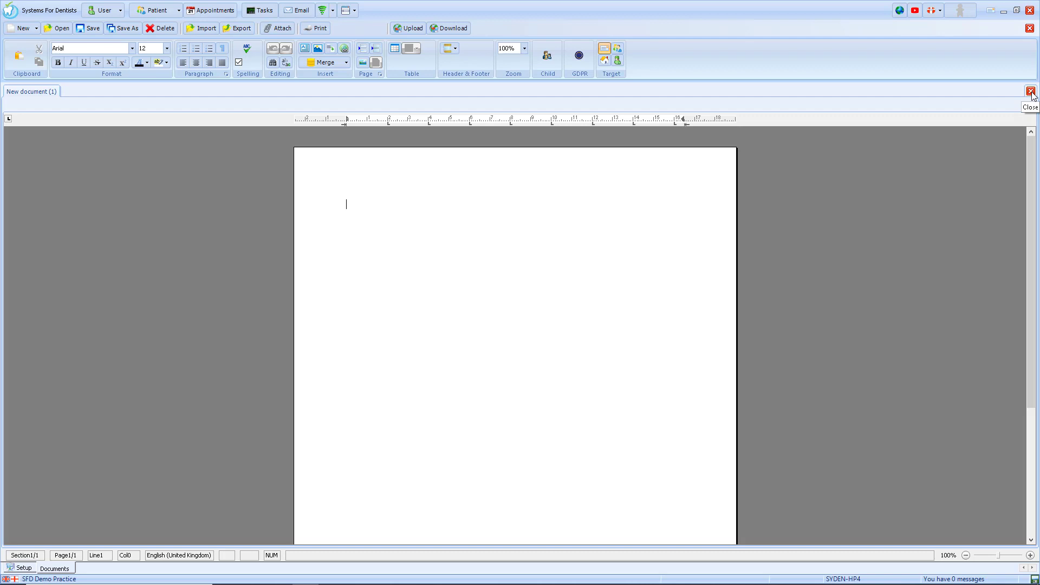
click(1031, 92)
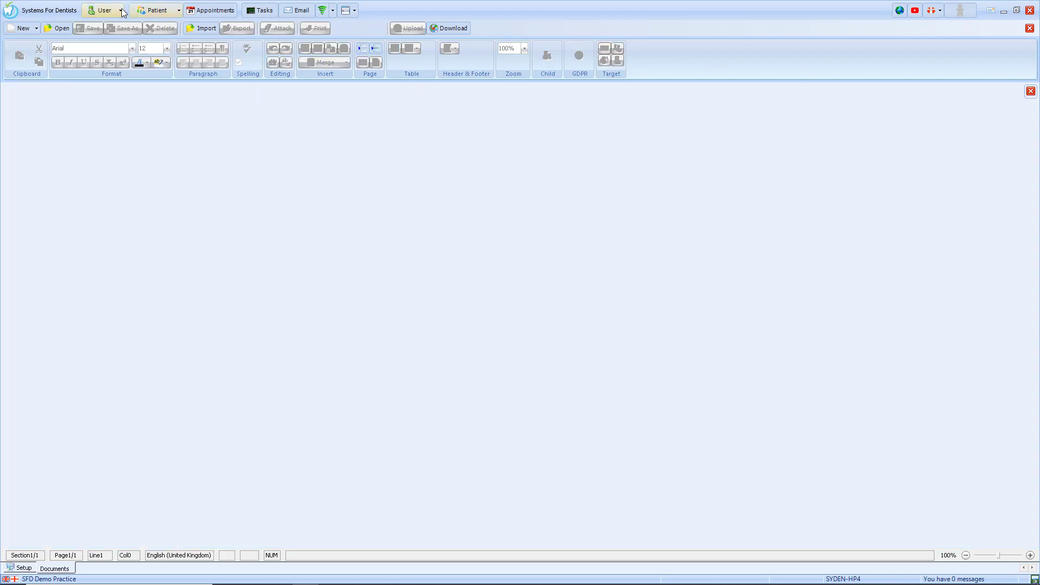
- Open the recently used demo patient's record and create a new NHS treatment course dated 23/10/2020 with the Routine Treatment category
click(156, 11)
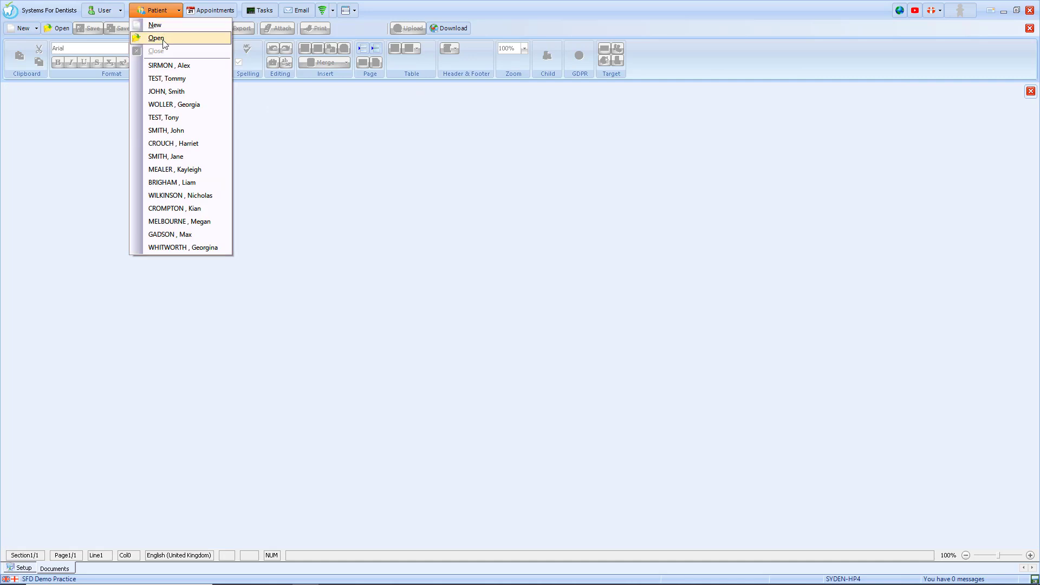
click(166, 157)
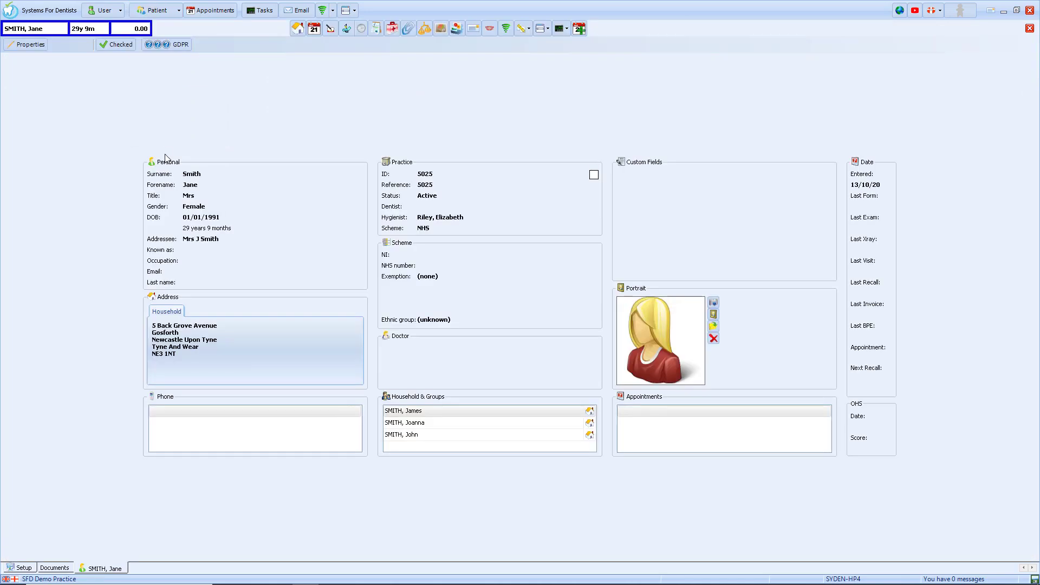
click(346, 29)
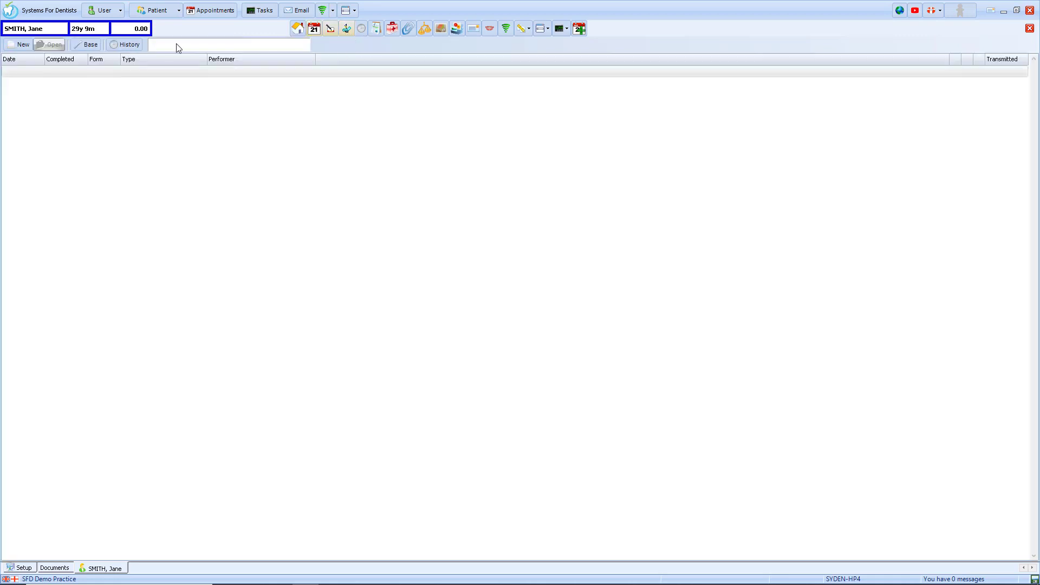
click(18, 47)
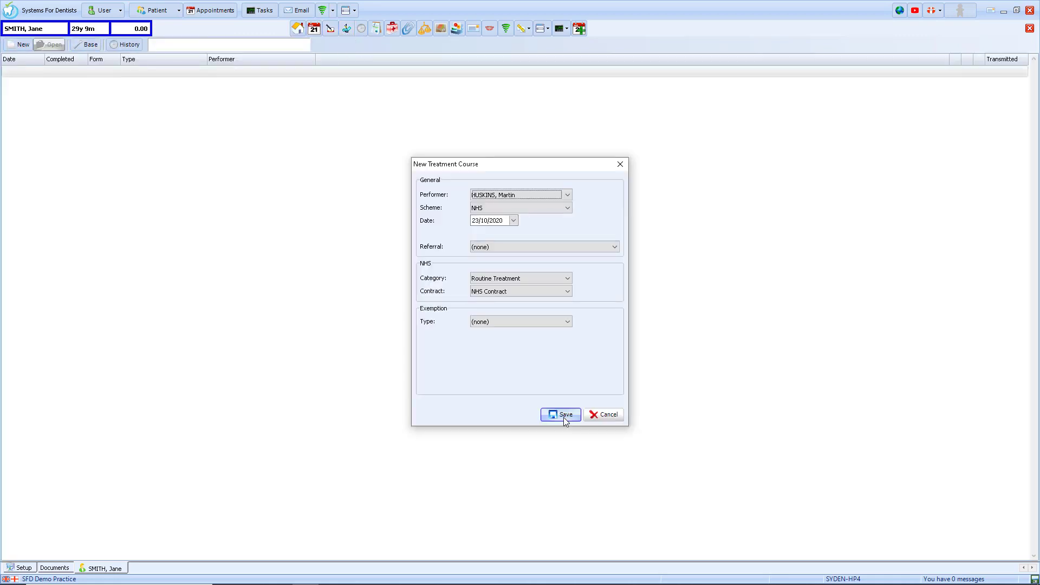
click(565, 421)
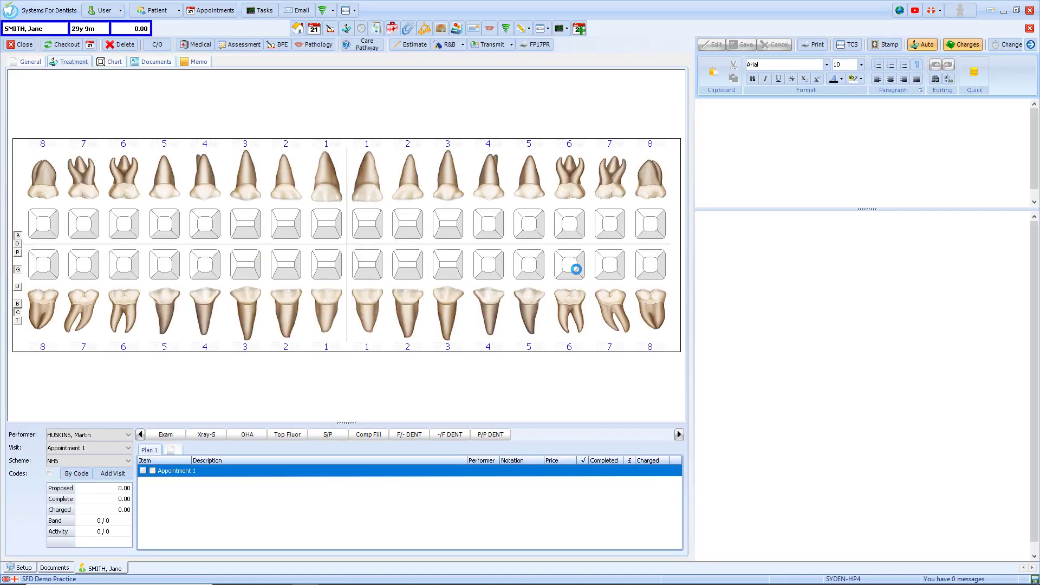
- Plan a Clinical Examination in Appointment 1 and a proposed Zirconia Crown on tooth LR3 in a new Appointment 2
click(167, 437)
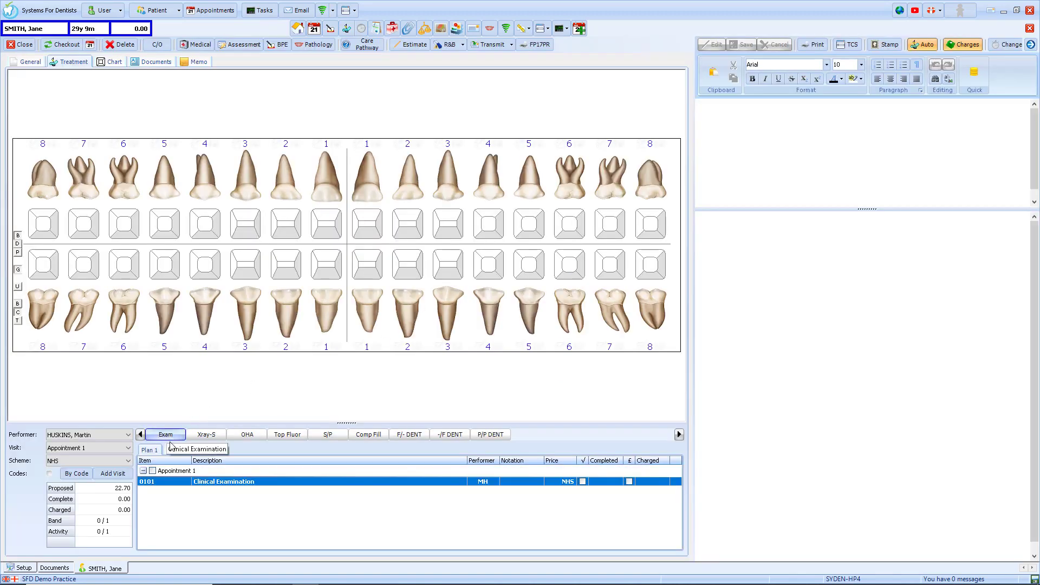
click(113, 474)
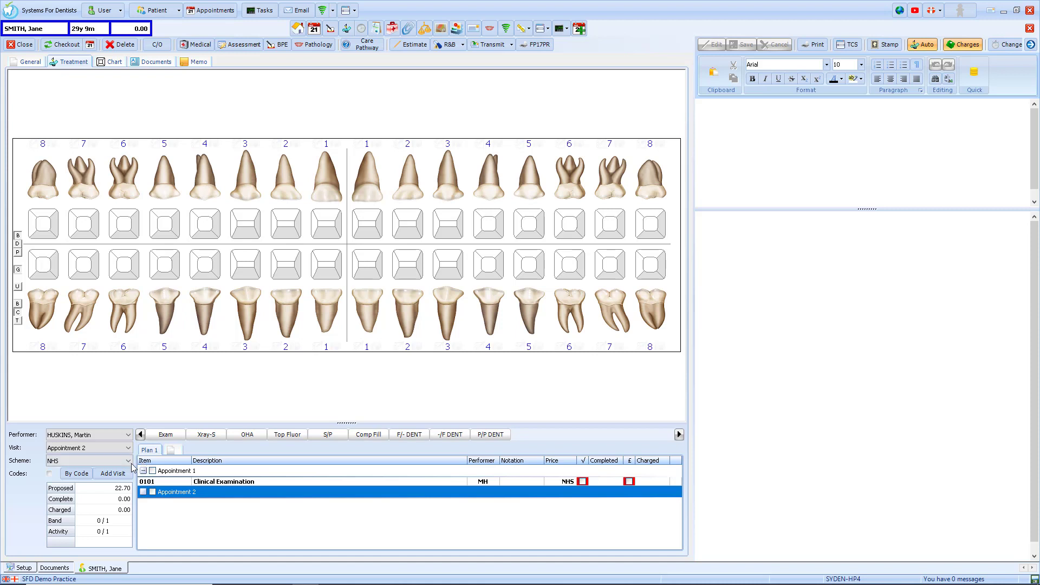
click(245, 301)
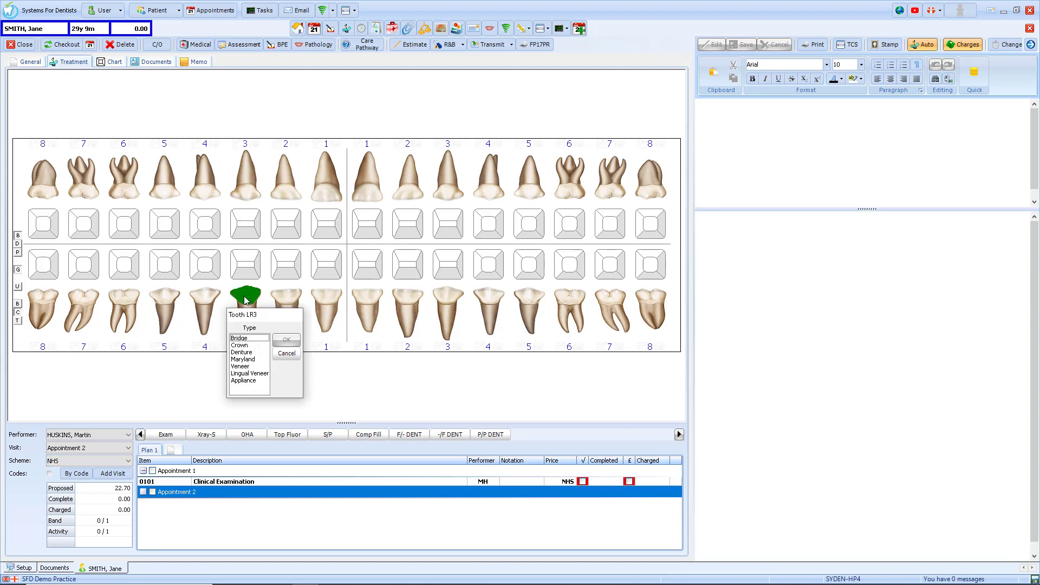
click(240, 346)
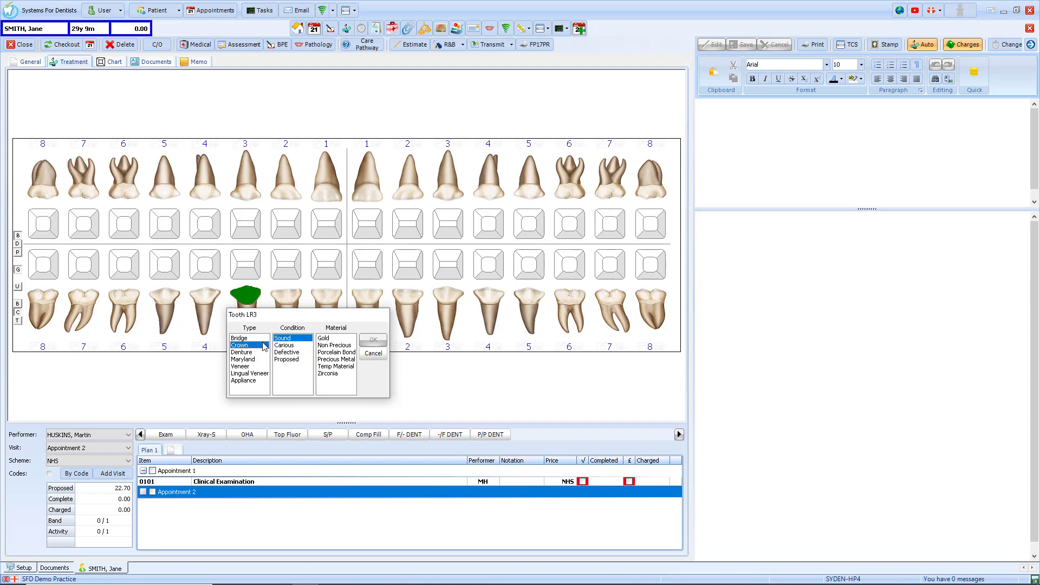
click(286, 359)
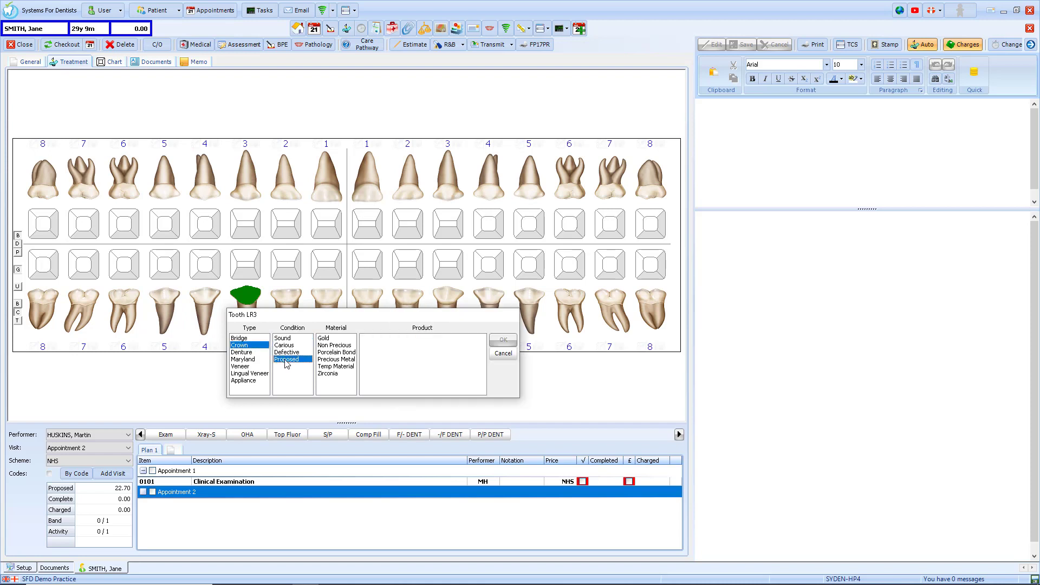
click(325, 374)
click(381, 339)
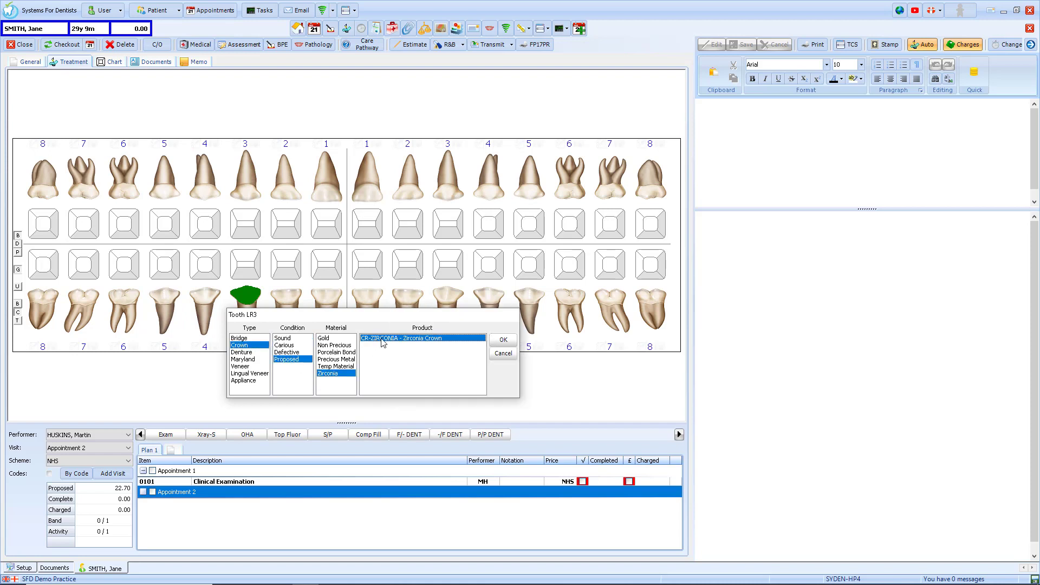
click(502, 341)
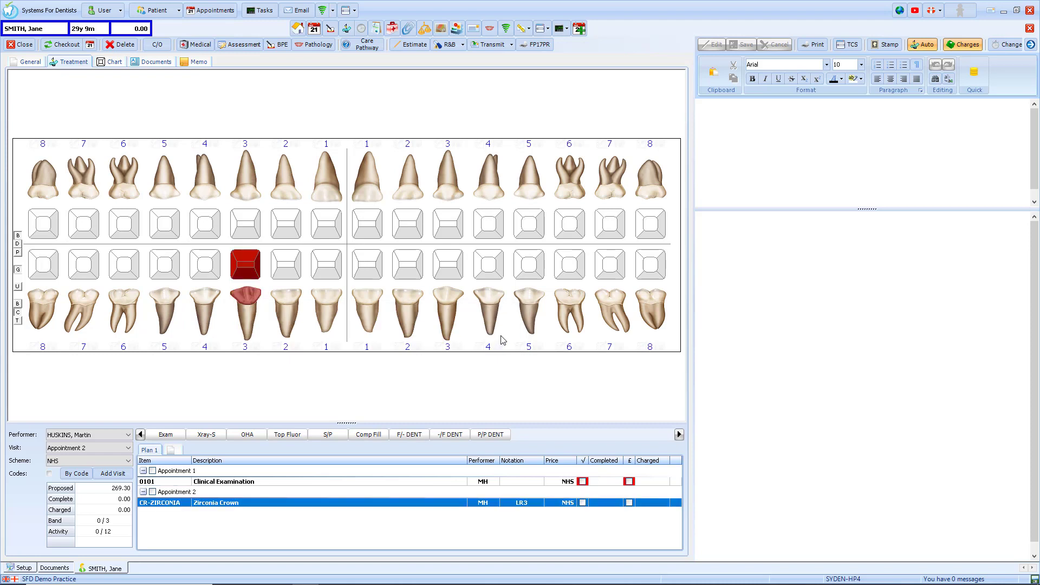
- Mark the Clinical Examination as completed and charged, and check out the visit
click(582, 481)
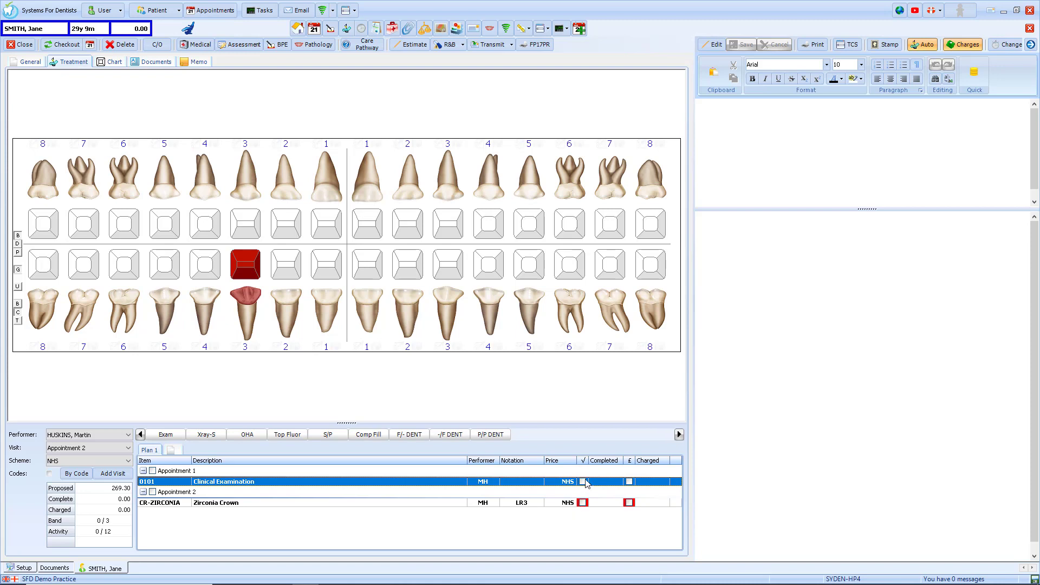
click(629, 481)
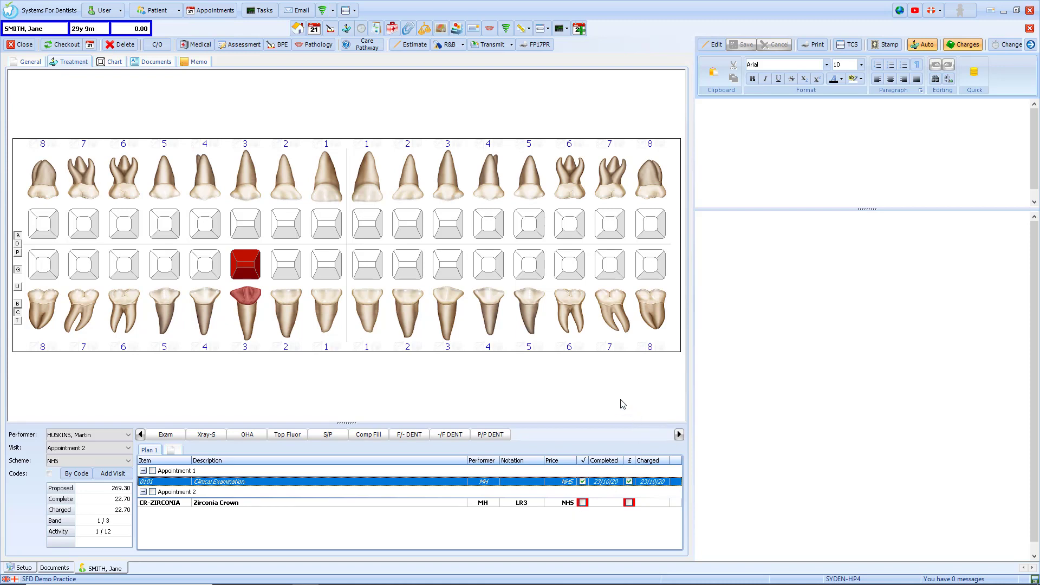
click(48, 47)
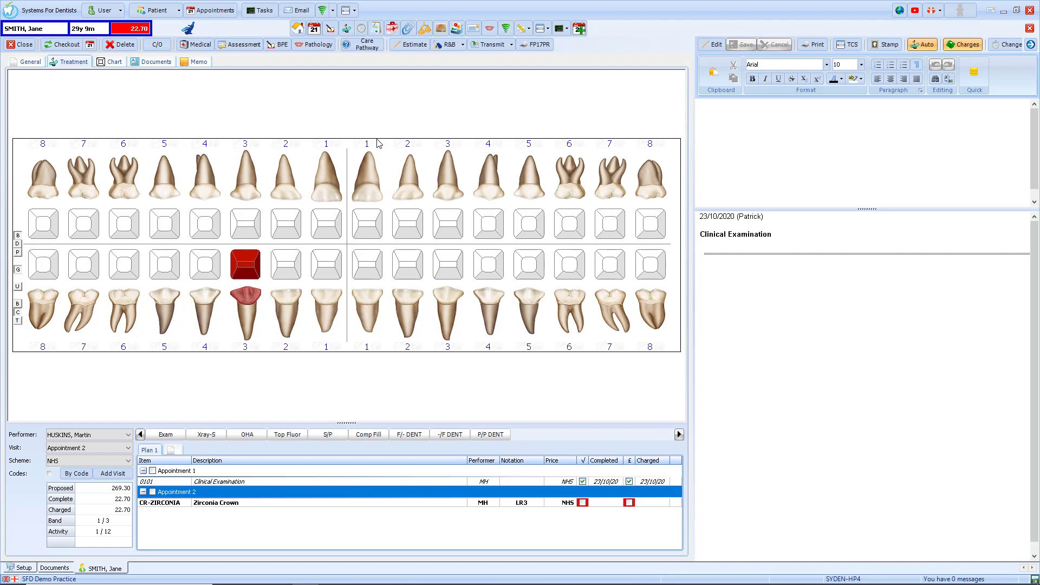
- Write a Risks & Benefits document for the patient from the Crown template, review it and return to the treatment chart
click(463, 44)
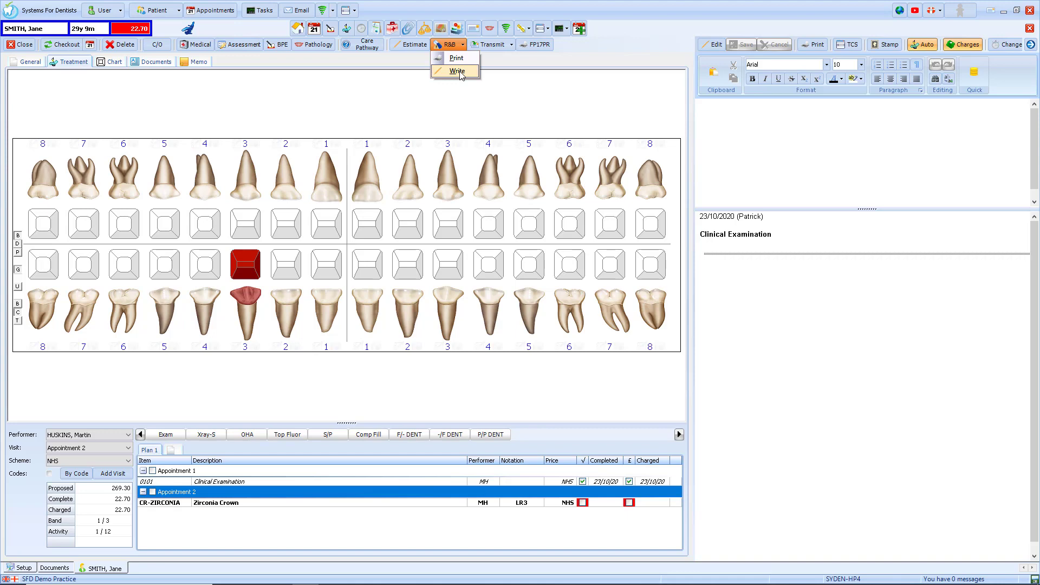
click(458, 72)
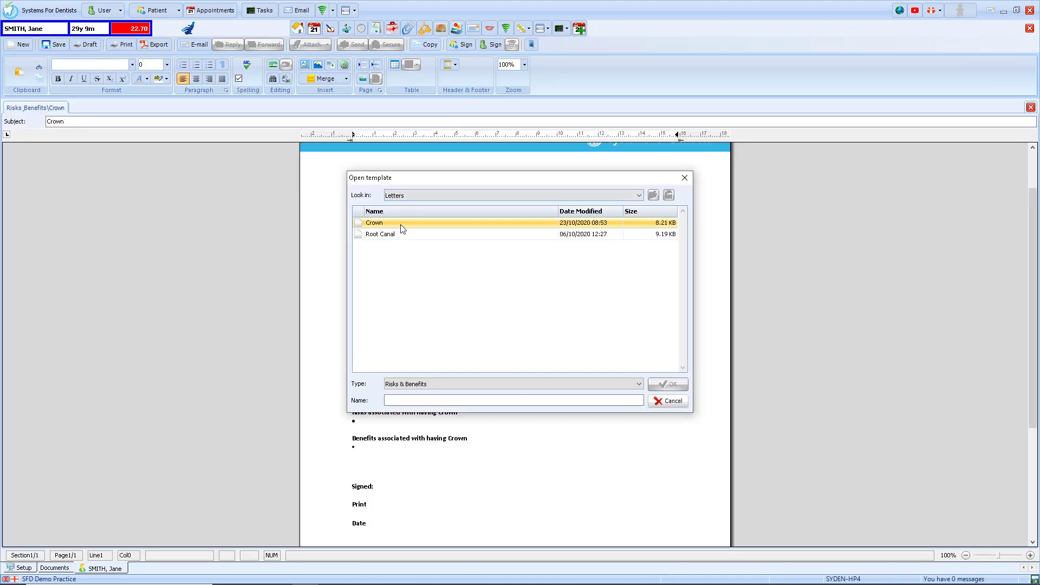
double_click(401, 225)
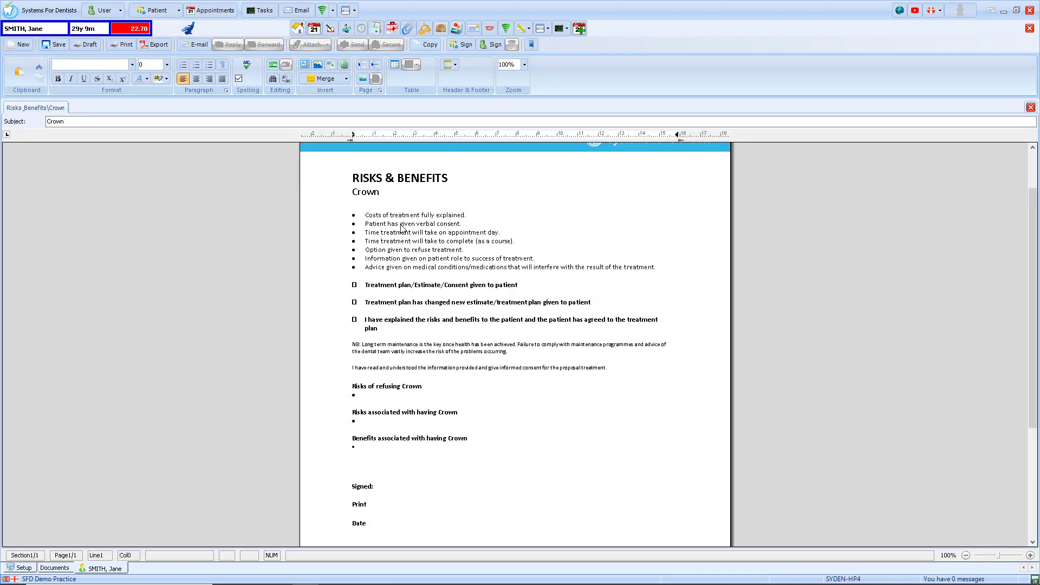
scroll(413, 261, down, 1)
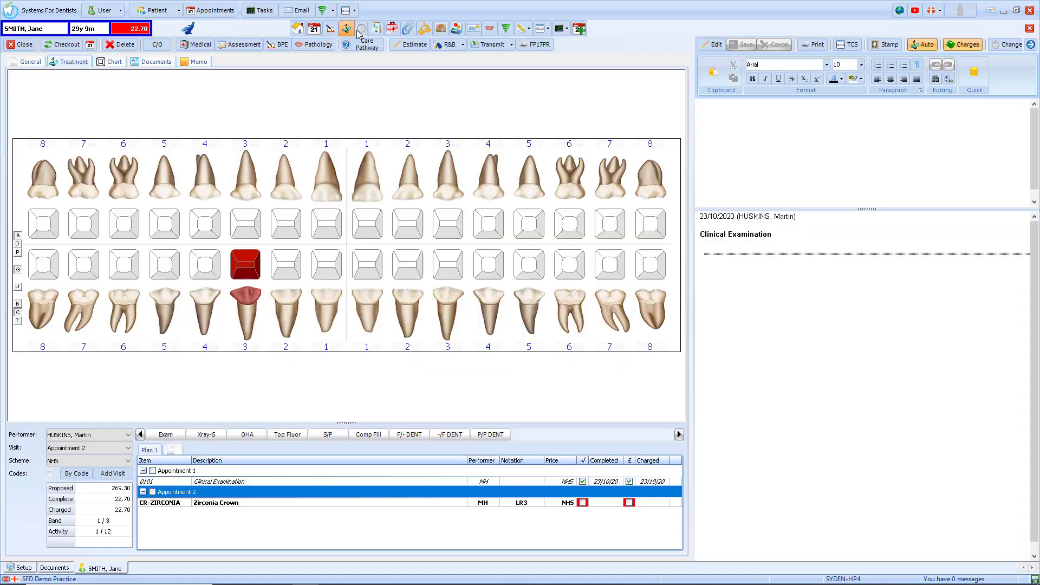
click(359, 31)
- Complete and charge the Zirconia Crown, recording material Zirconia with Consent Form Signed and Treatment Plan Signed ticked
click(582, 503)
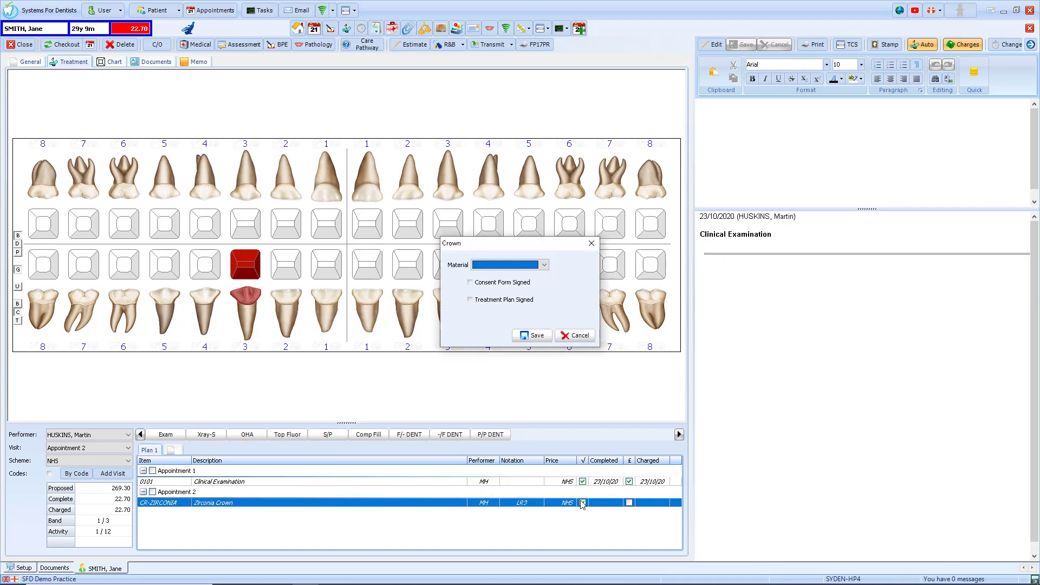
click(544, 265)
click(518, 282)
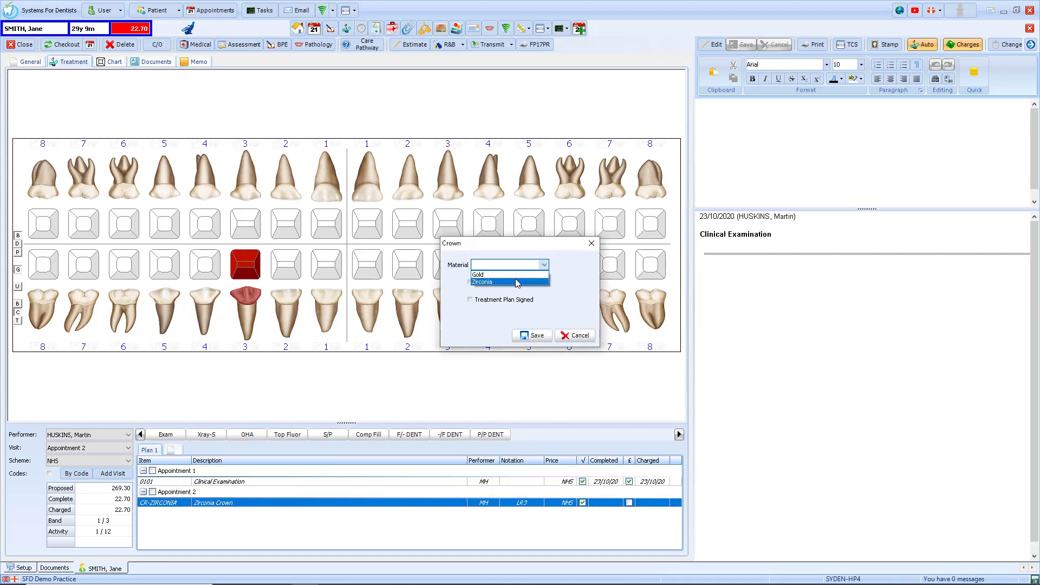
click(474, 283)
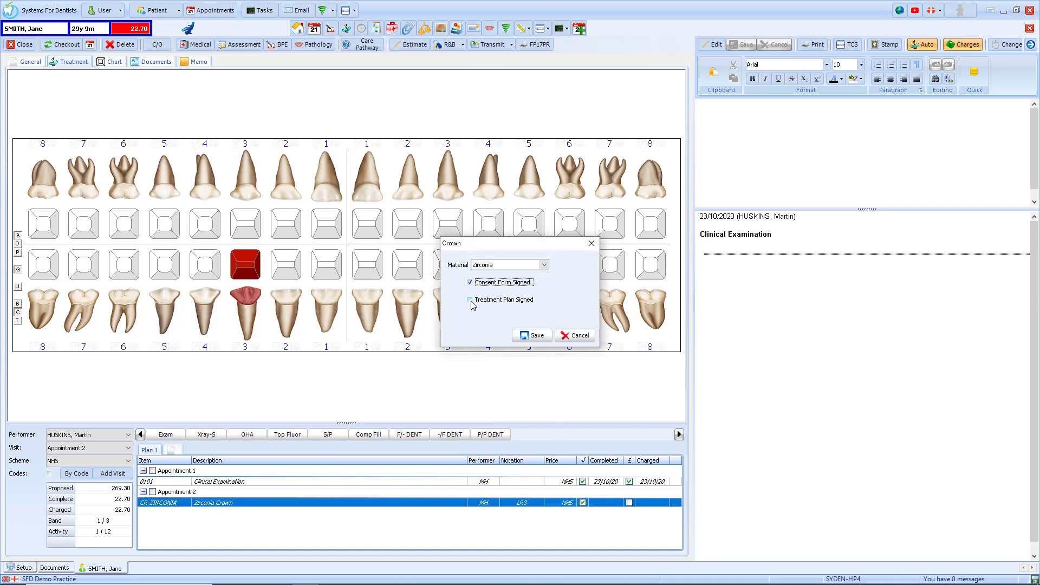
click(470, 300)
click(535, 336)
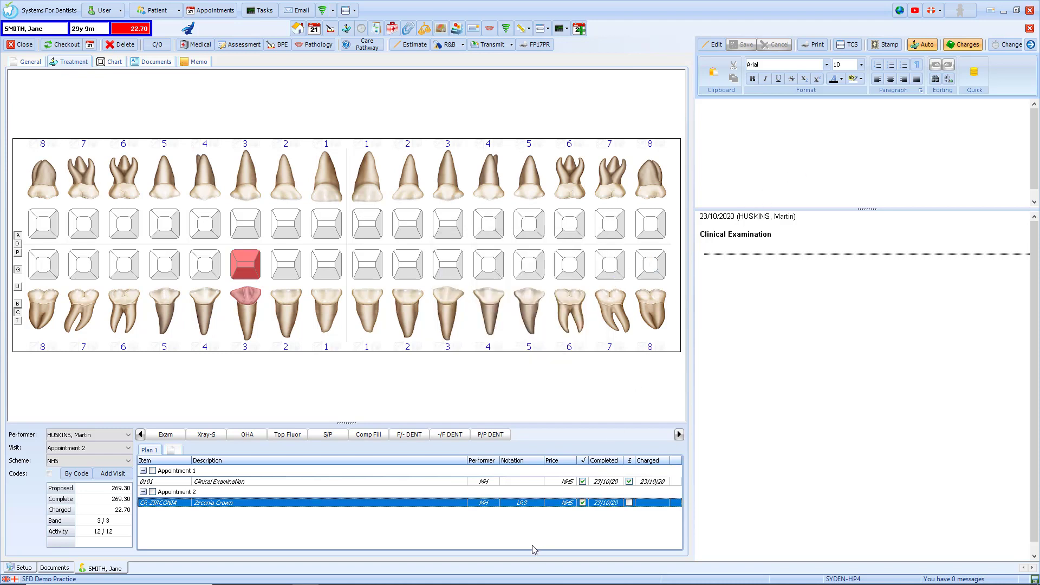
click(630, 503)
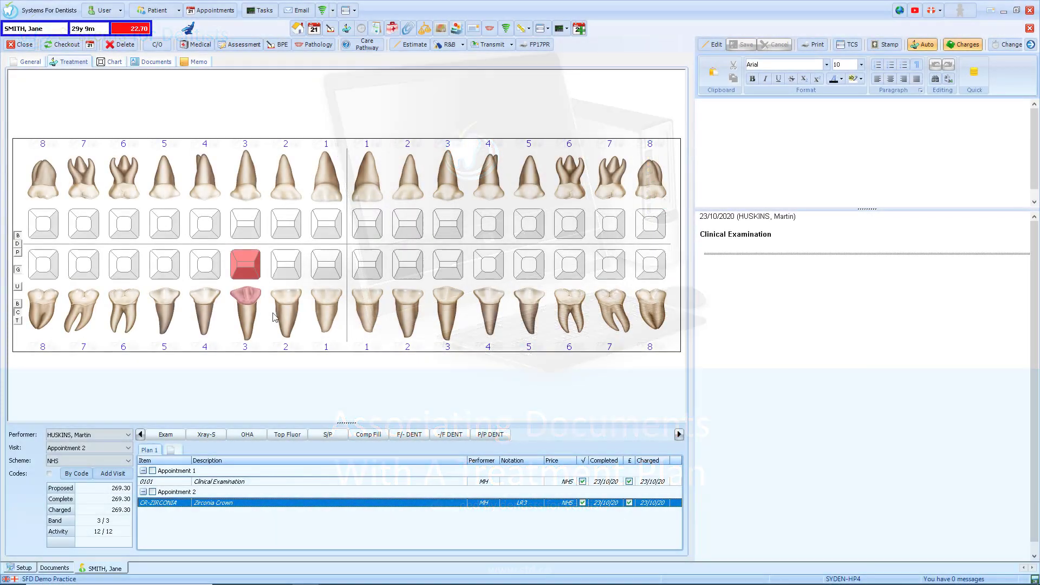
- Start transmitting the treatment course to add its linked documents, and cancel the Transmit Form
click(511, 45)
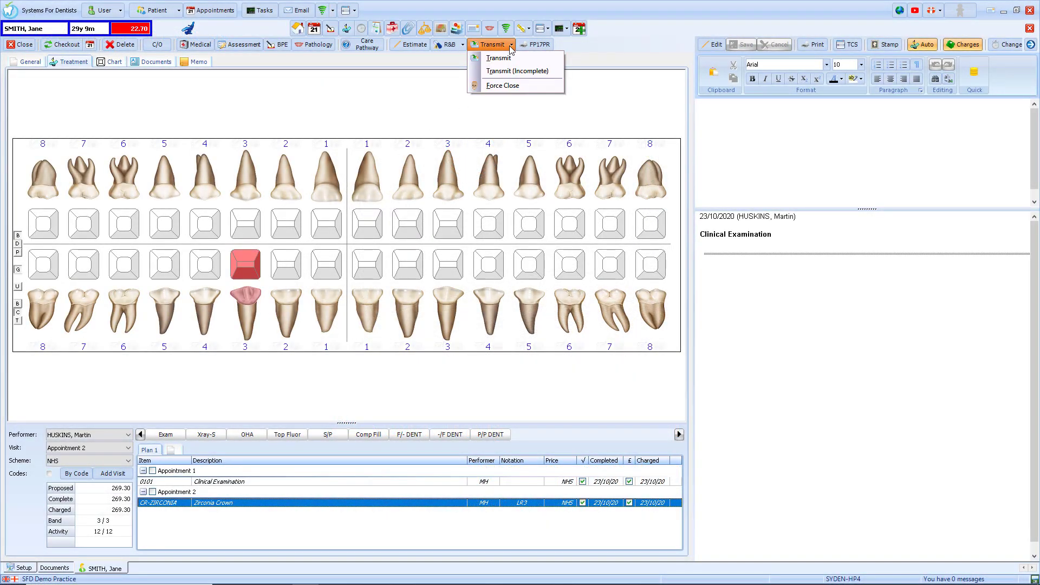
click(508, 61)
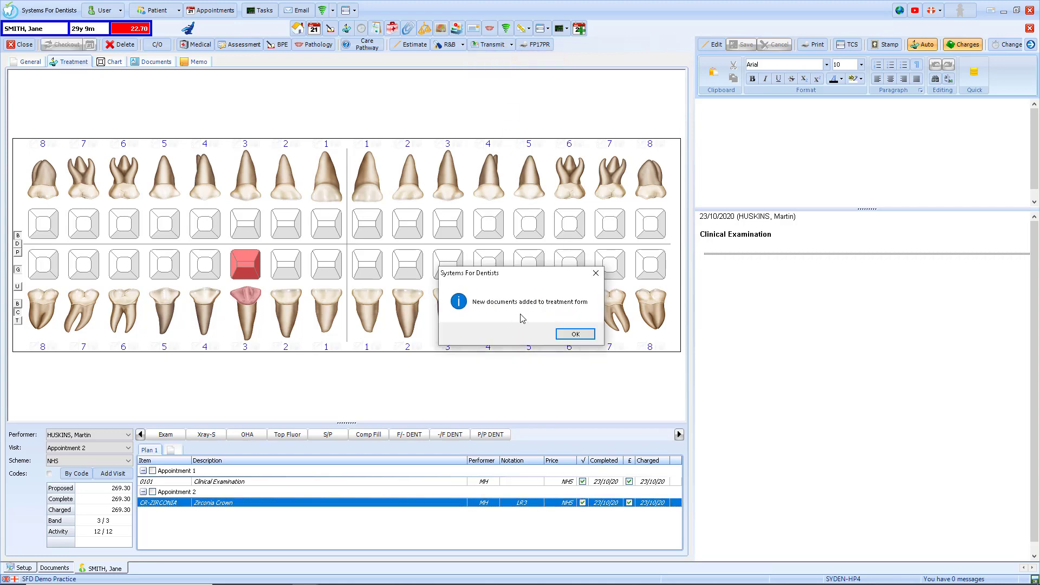
click(576, 335)
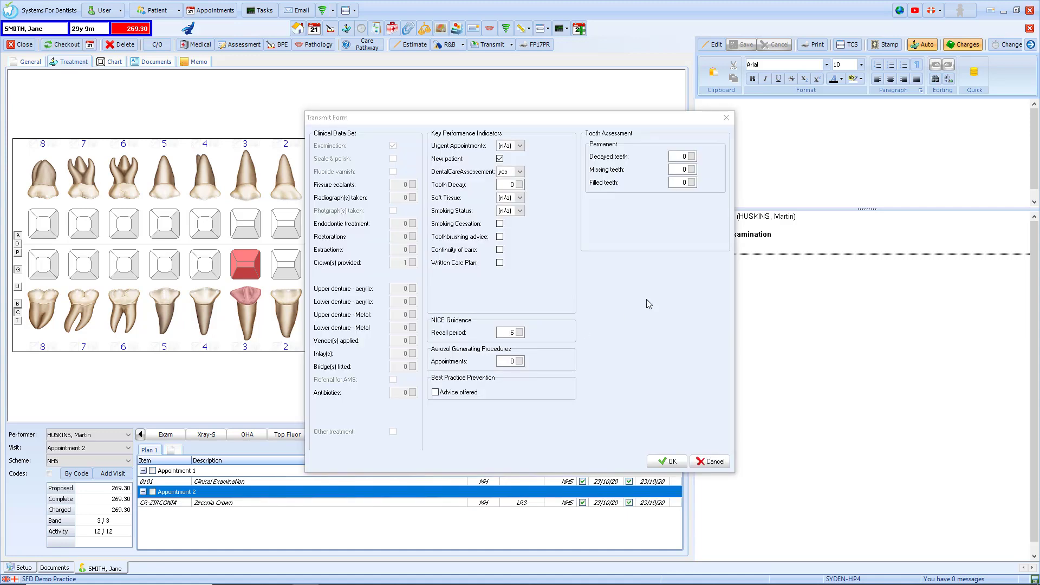
click(710, 462)
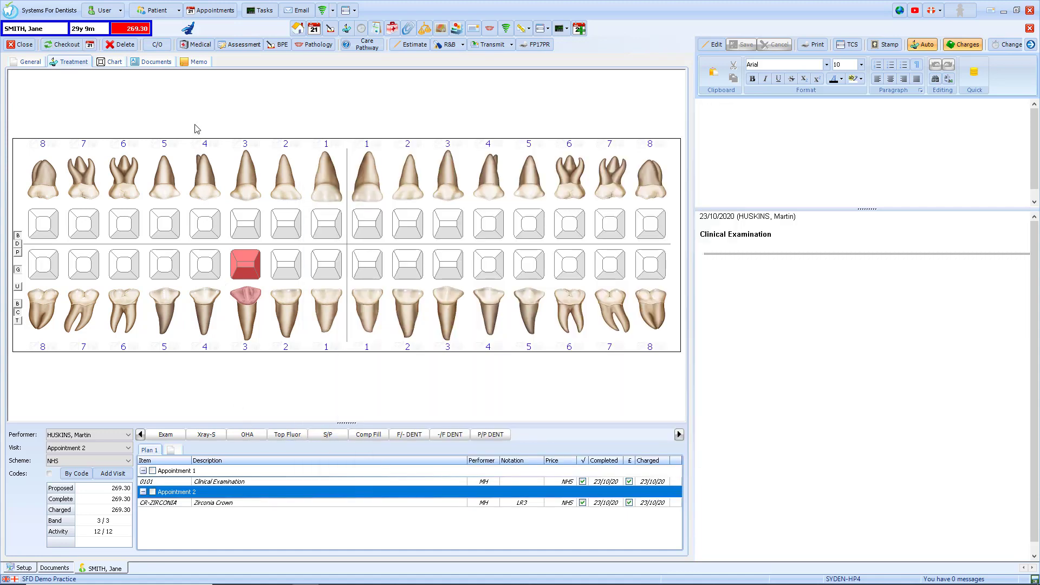
- Write the Crown - Post Treatment Instructions letter from the treatment course's documents
click(152, 63)
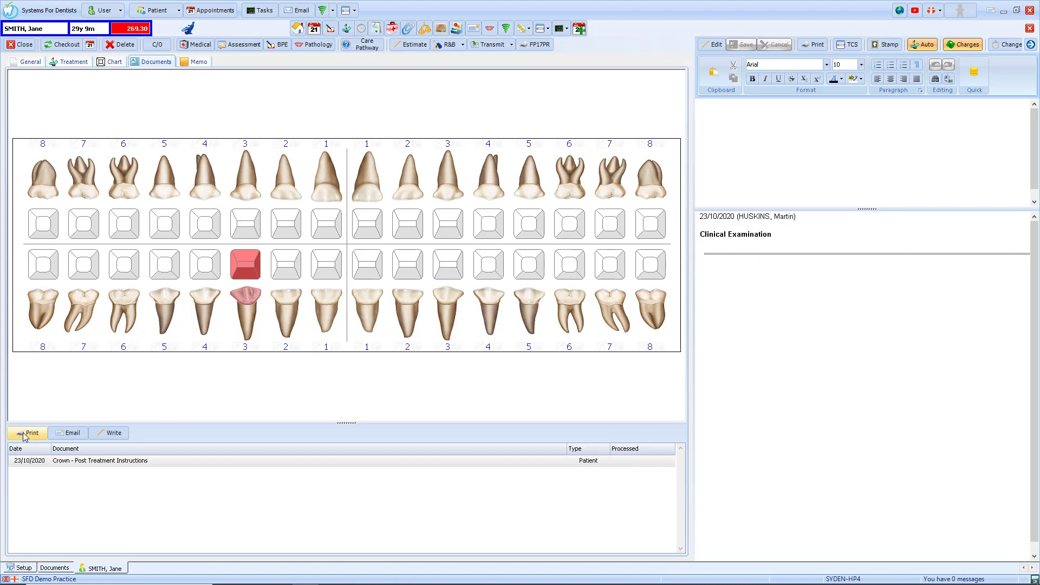
click(111, 437)
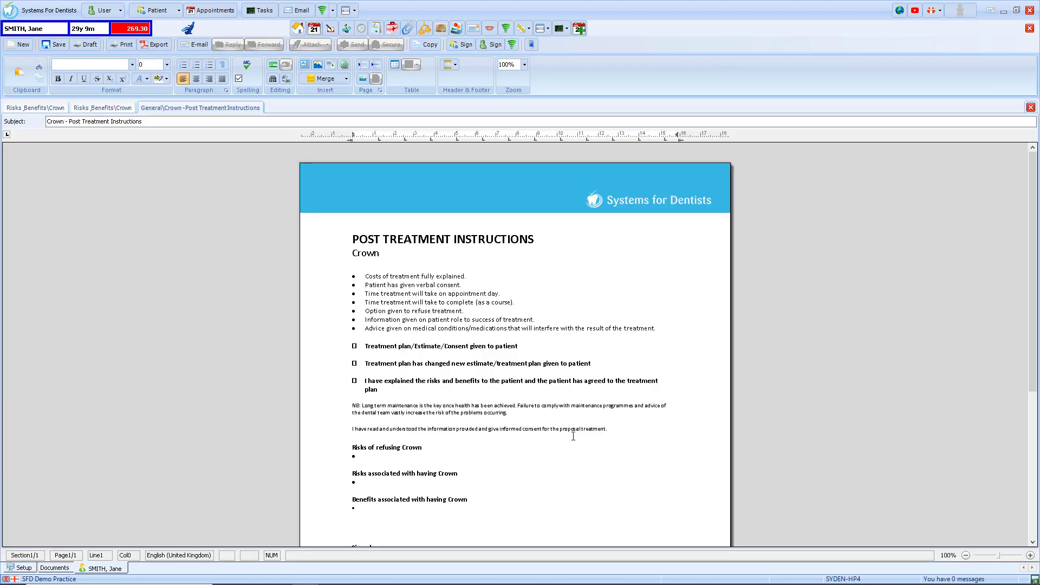